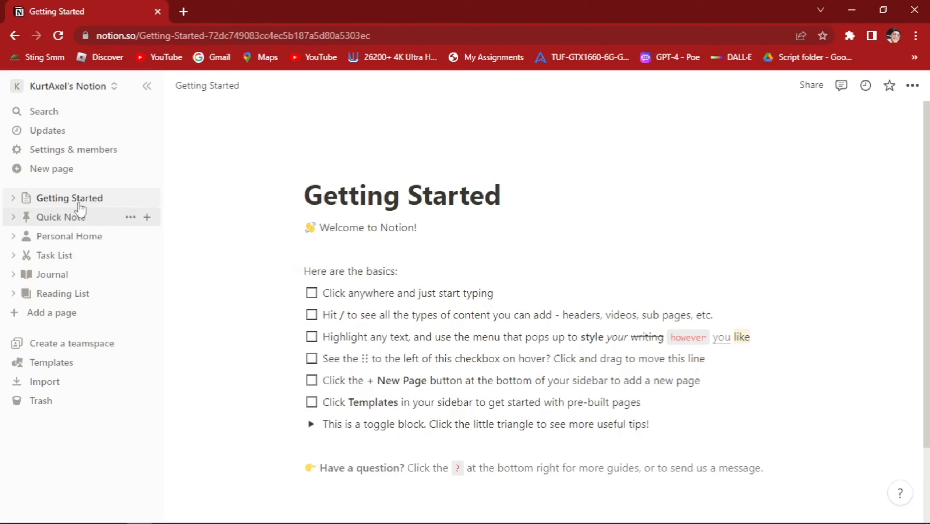
mouse_move(129, 201)
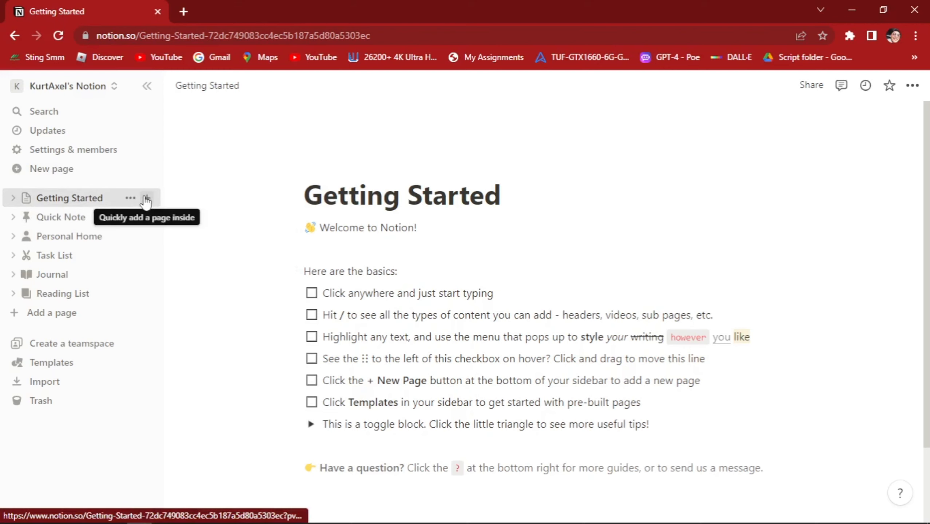
click(146, 199)
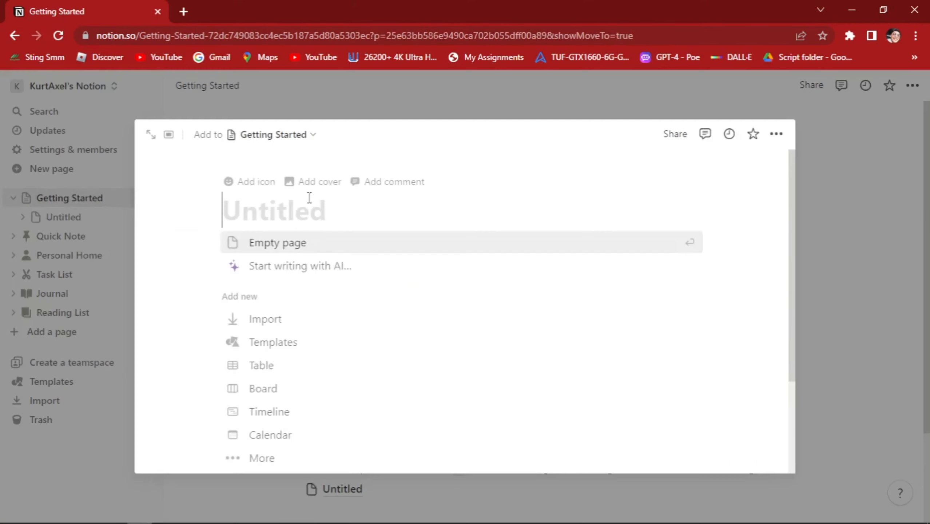
click(818, 144)
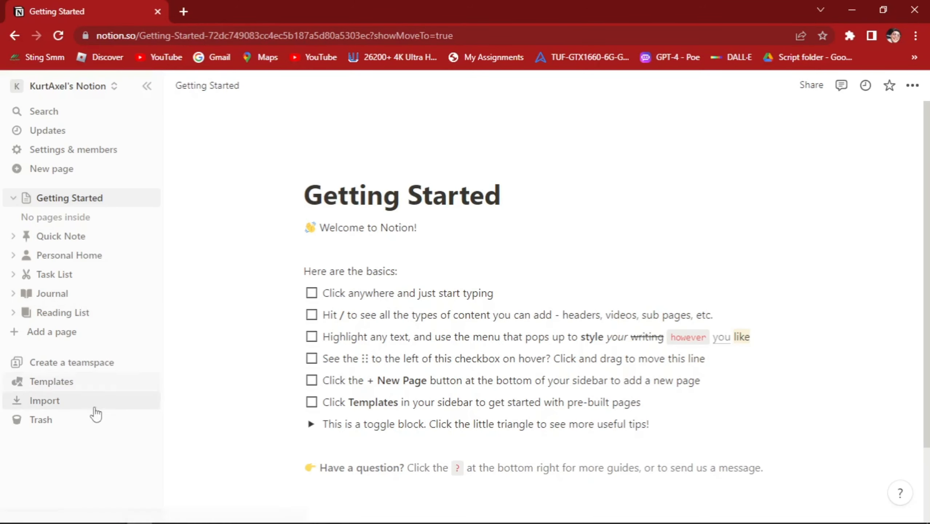
Open the Google homepage in a new browser tab
click(184, 11)
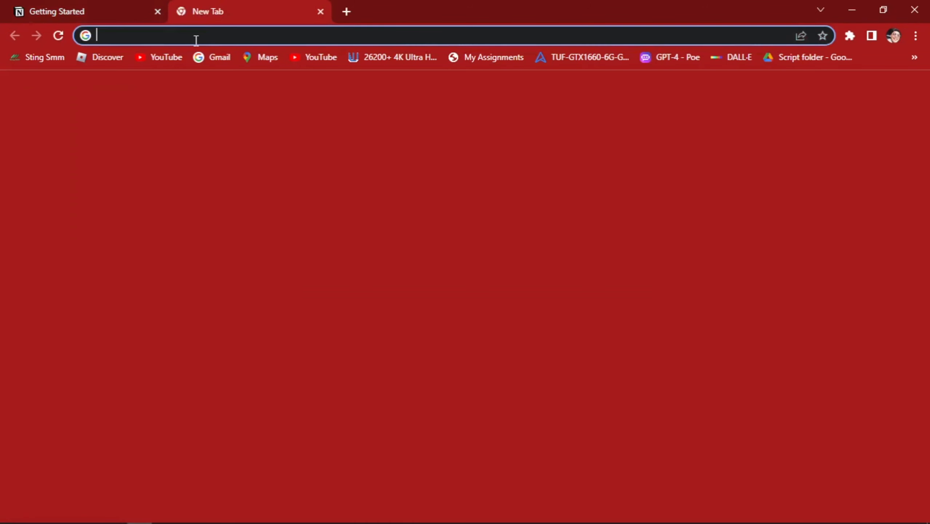
text(google)
key(Return)
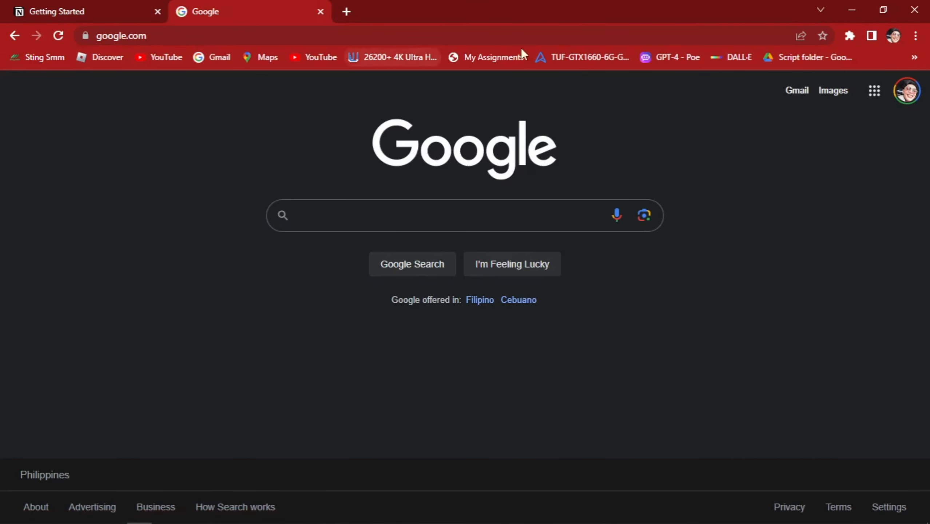
Look through Google's list of apps and open Google Calendar from it
click(875, 91)
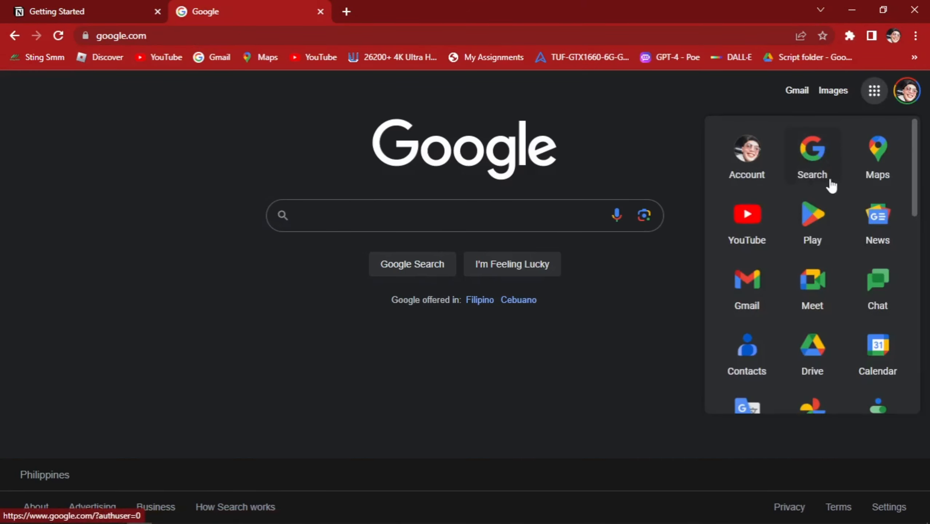
scroll(832, 186, down, 2)
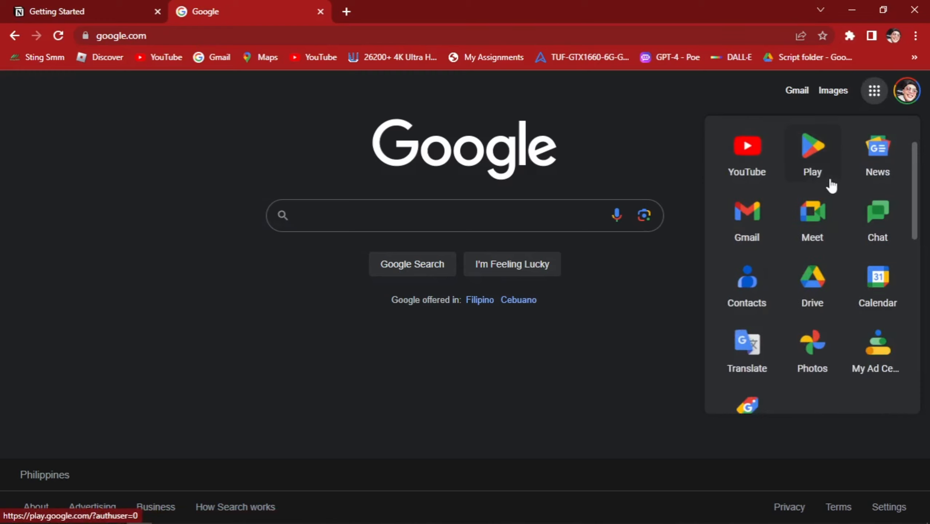
scroll(832, 184, up, 2)
click(252, 134)
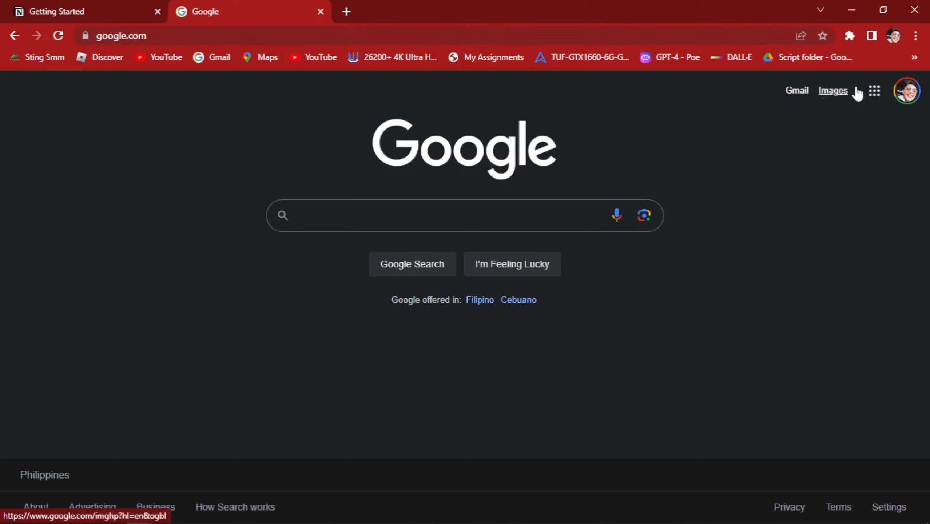
click(878, 92)
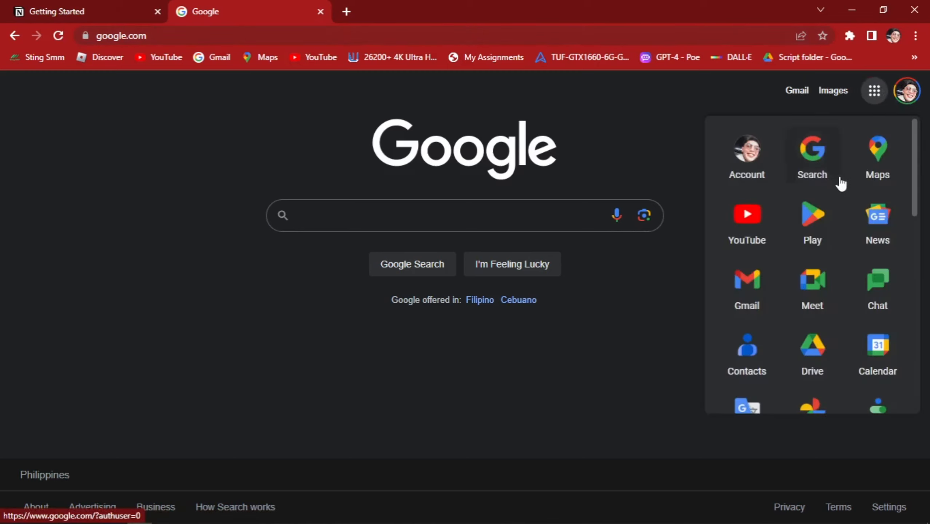
scroll(839, 184, down, 5)
scroll(841, 187, up, 5)
scroll(822, 187, down, 2)
scroll(822, 186, up, 2)
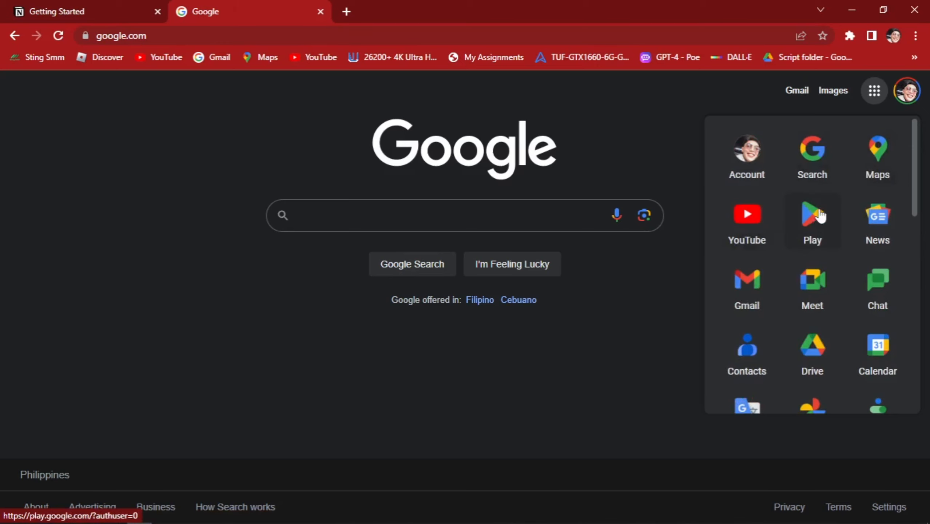
scroll(884, 230, down, 2)
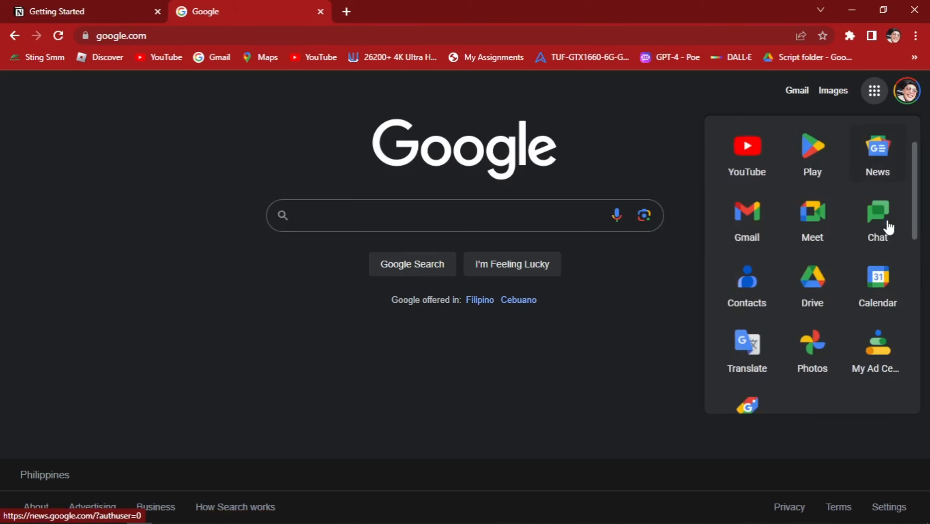
click(879, 285)
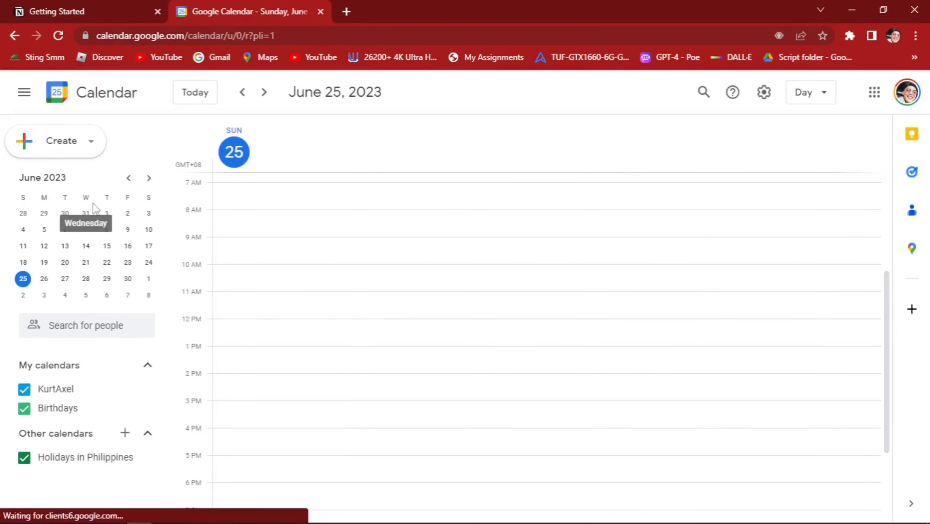
View the calendar's day schedule for May 31, 2023 and advance to June 1, 2023
click(87, 215)
scroll(185, 224, up, 5)
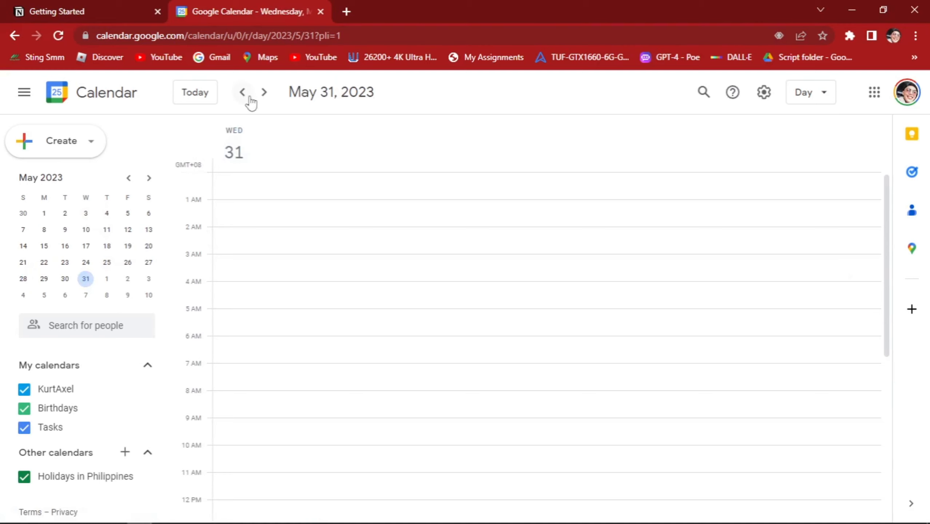
click(265, 92)
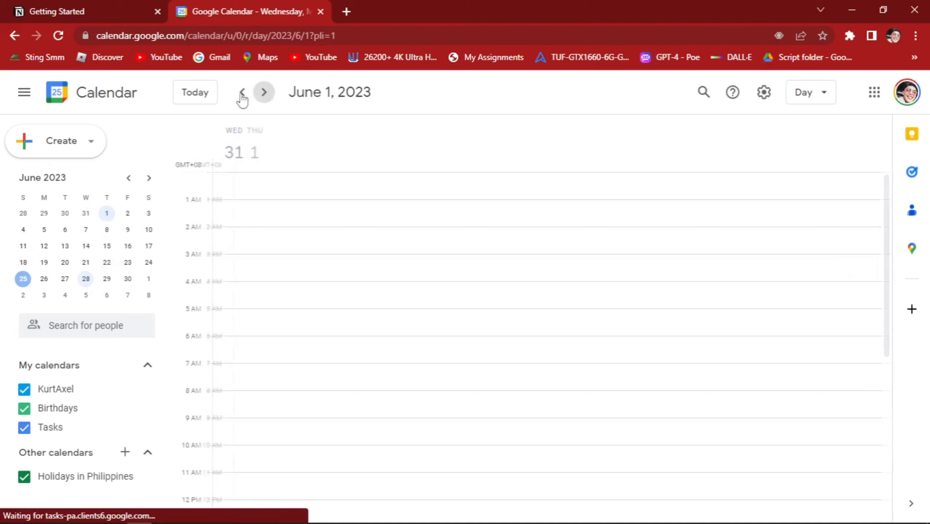
click(25, 93)
click(24, 93)
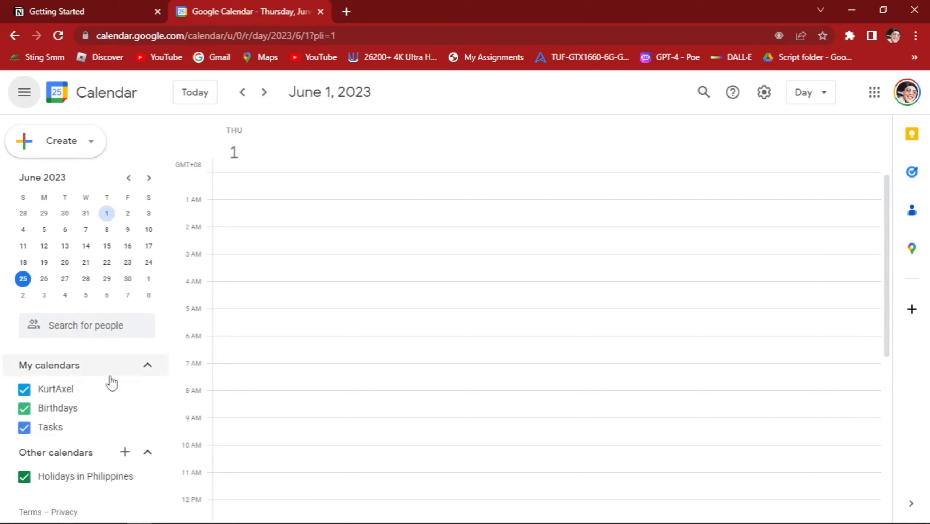
Hide the Birthdays calendar and the account's own calendar, and show both again
click(89, 414)
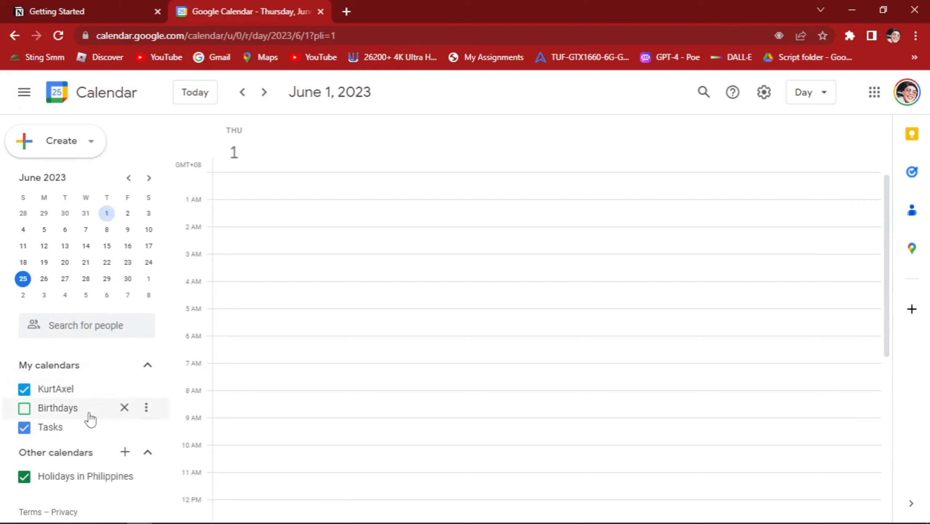
click(76, 392)
click(73, 411)
click(71, 390)
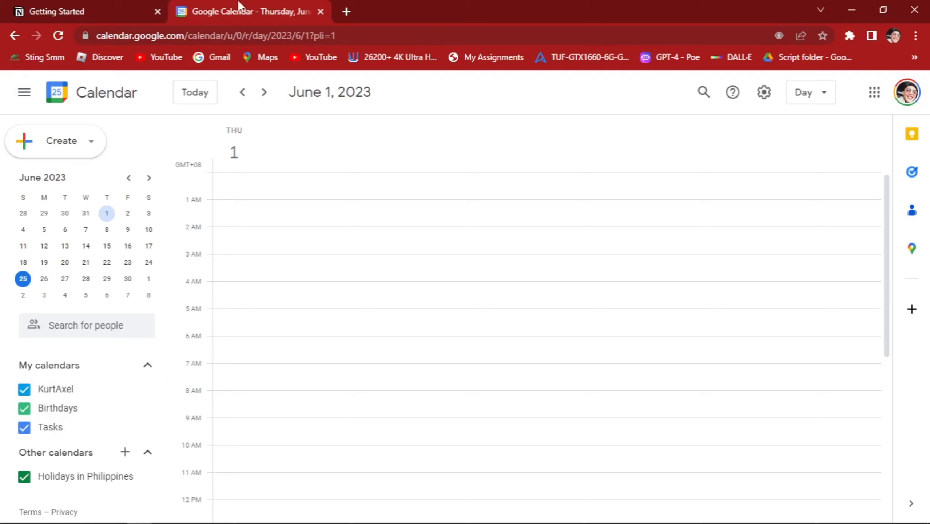
Open Zapier in a new browser tab
click(346, 13)
text(zs)
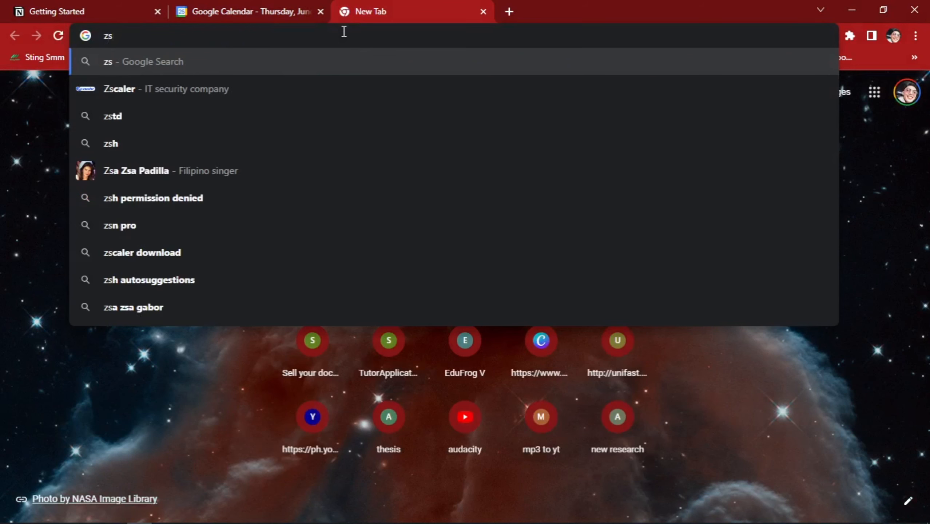
key(BackSpace)
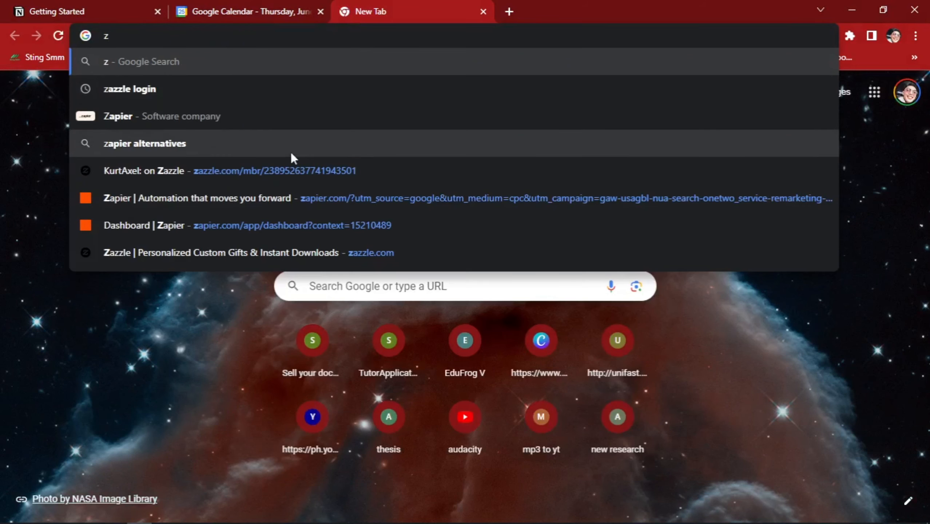
click(287, 197)
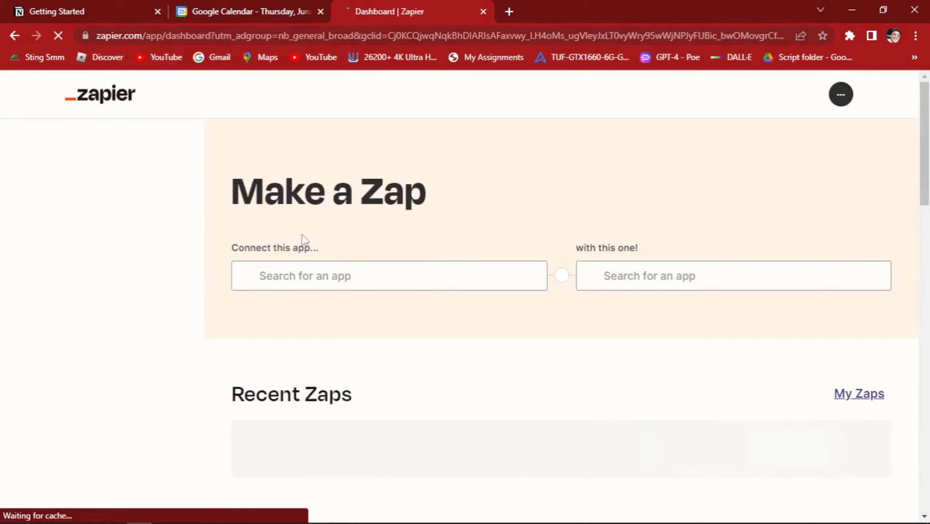
Examine the Zapier dashboard's recent Zaps and recommended templates, including the additional templates
scroll(401, 233, down, 4)
scroll(402, 222, down, 7)
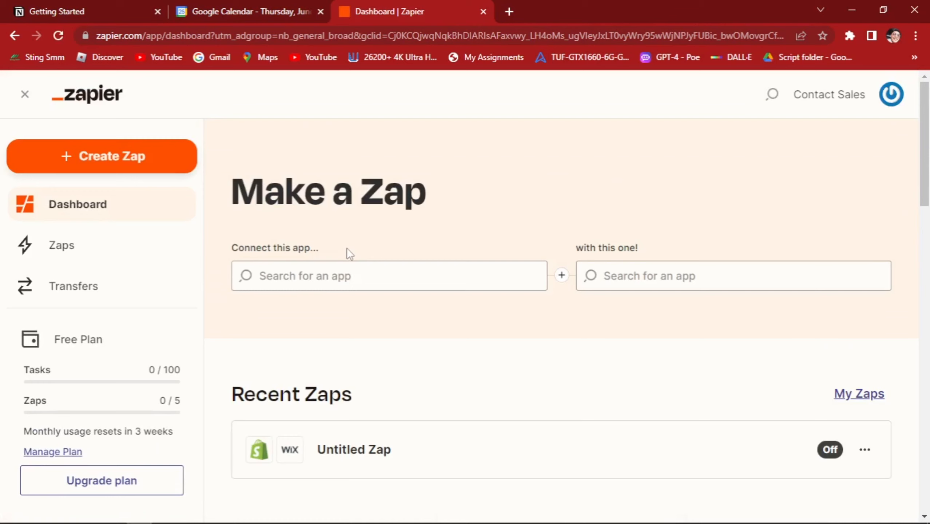
scroll(125, 253, down, 1)
scroll(125, 253, up, 1)
scroll(645, 336, down, 3)
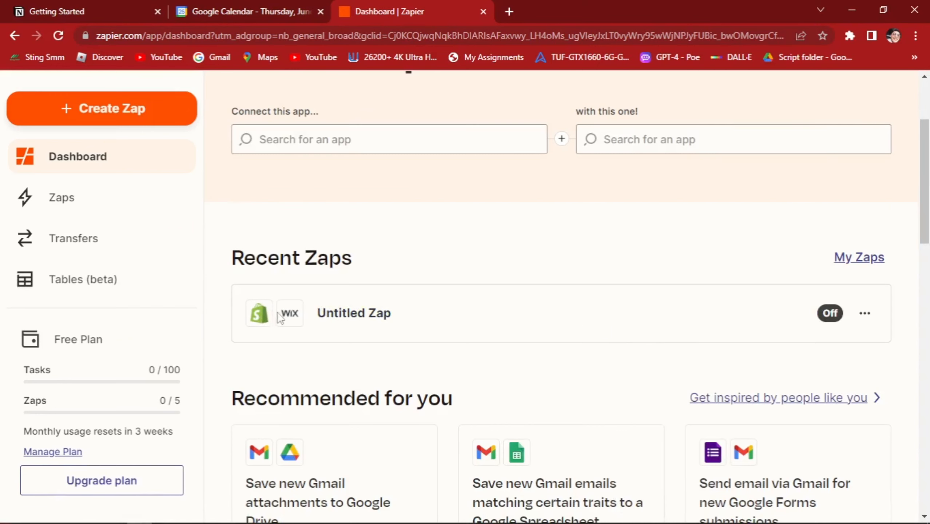
scroll(322, 312, down, 3)
scroll(364, 277, down, 2)
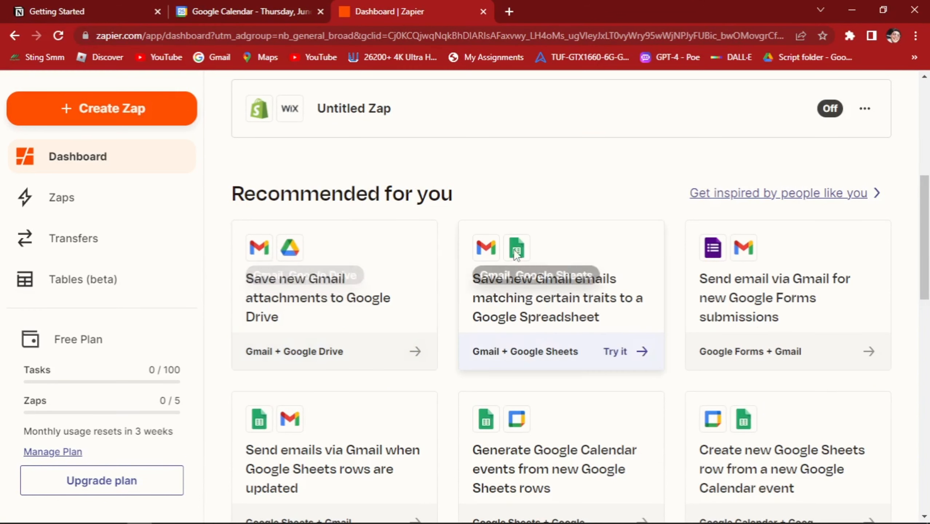
scroll(628, 286, down, 3)
scroll(628, 287, down, 10)
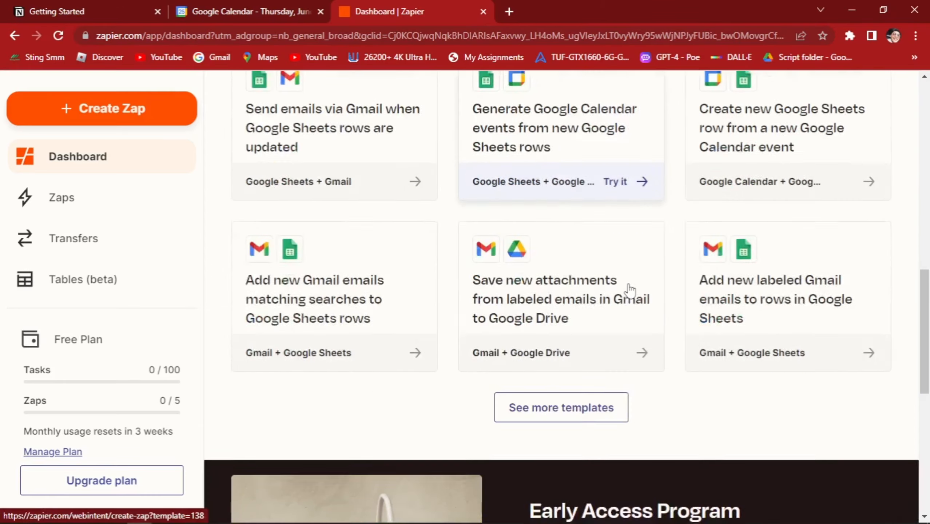
scroll(630, 289, up, 15)
scroll(627, 285, down, 10)
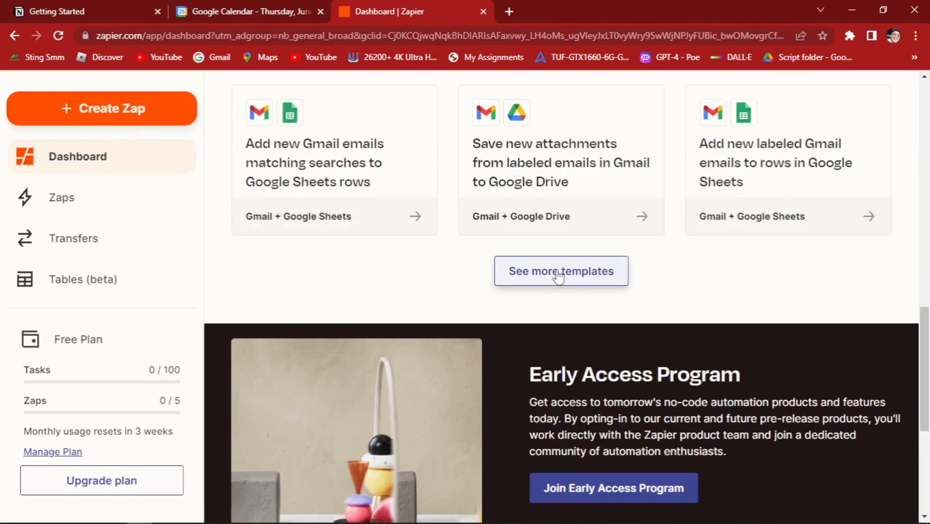
click(558, 273)
scroll(637, 274, down, 5)
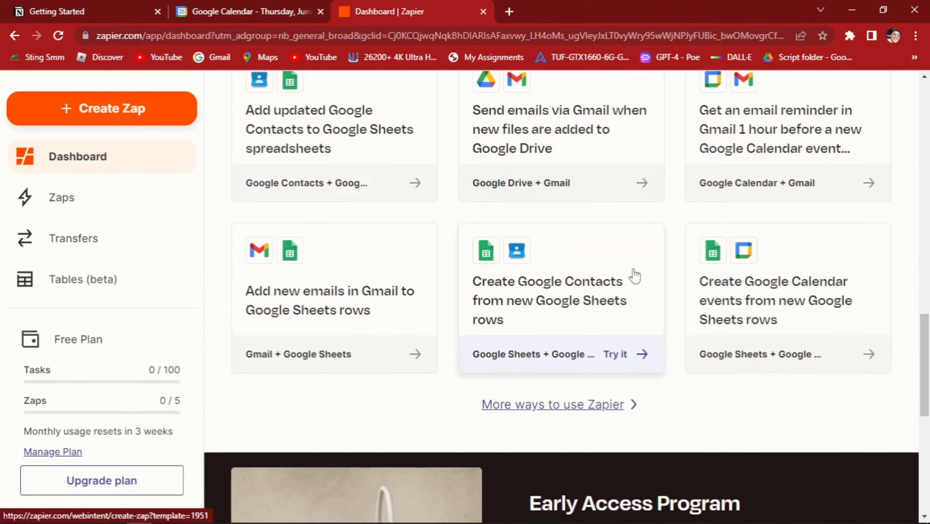
scroll(604, 326, up, 8)
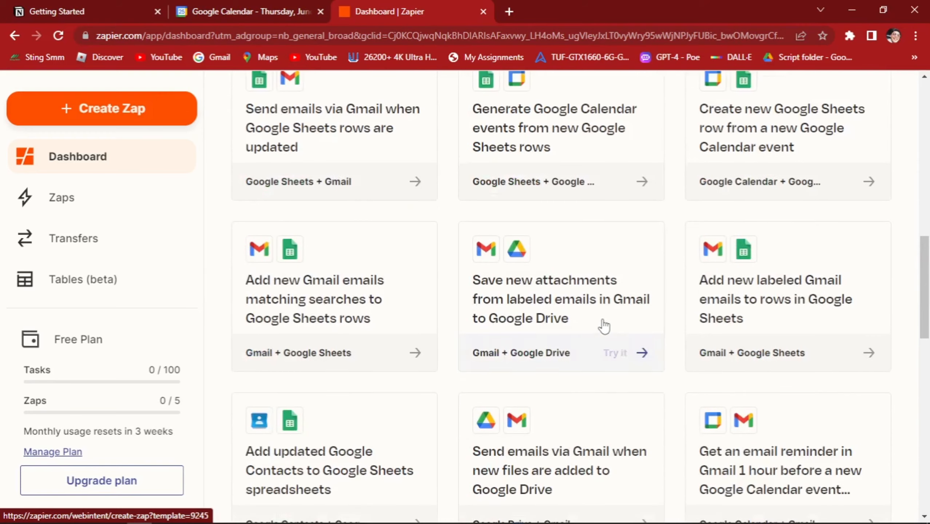
scroll(605, 326, up, 10)
scroll(618, 317, up, 7)
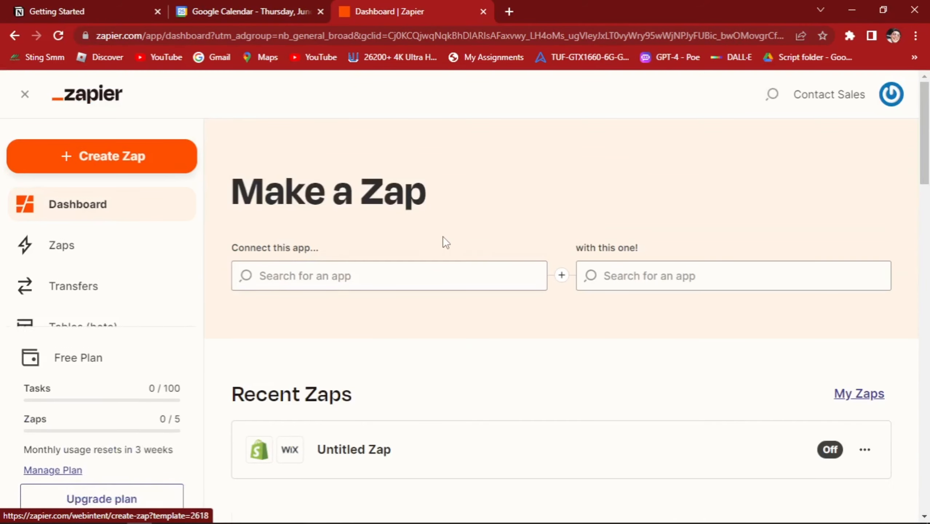
Choose Notion as the first app to connect in the new Zap
click(380, 269)
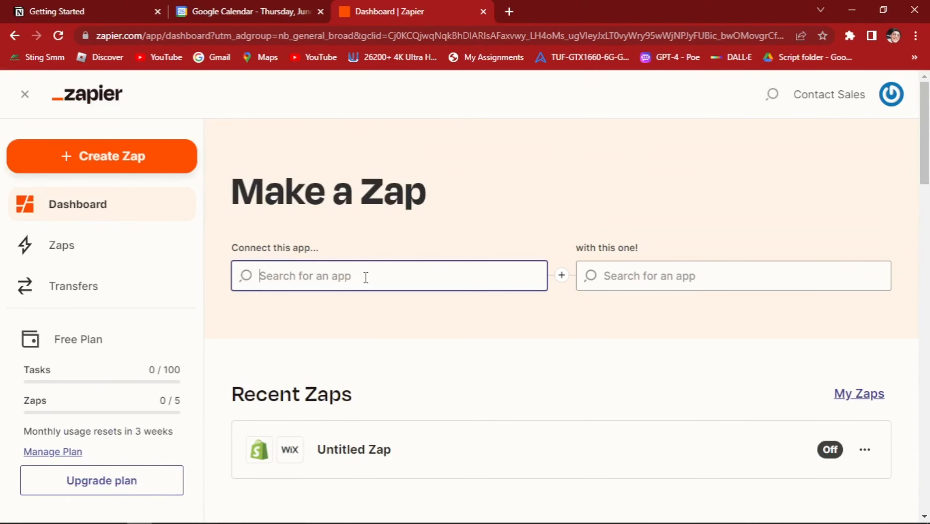
text(no)
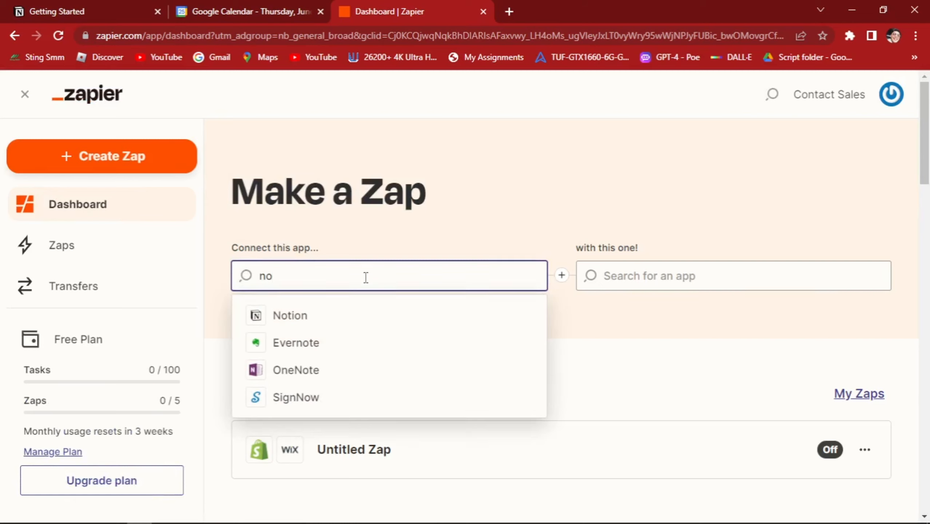
key(Down)
key(Return)
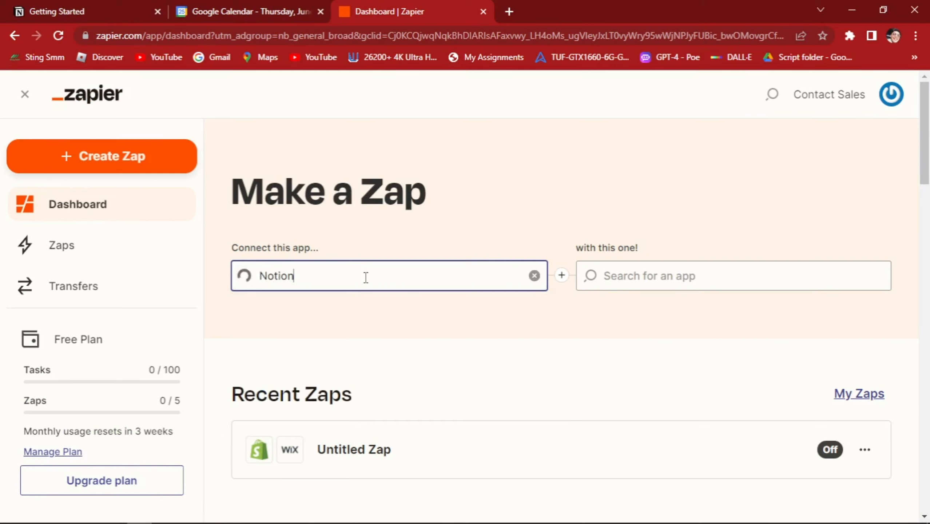
Choose Google Drive as the second app to connect with Notion
click(677, 280)
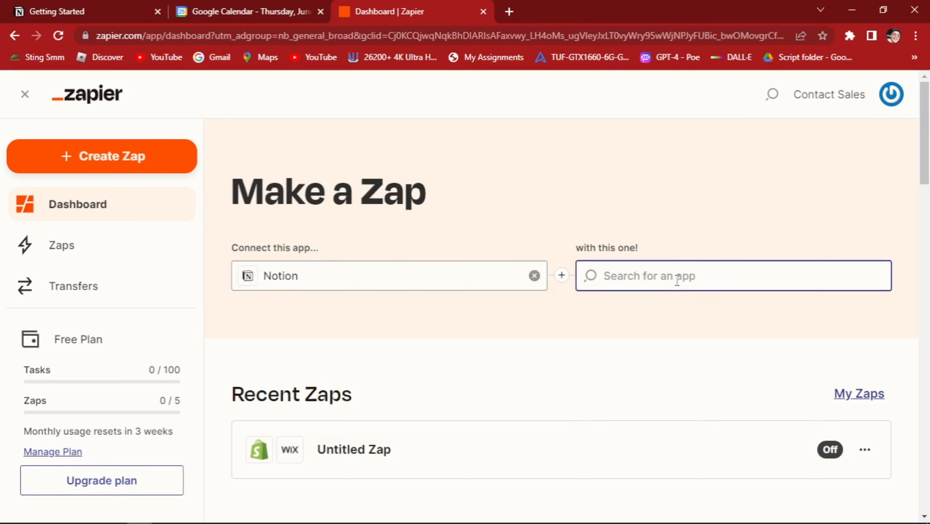
text(goofle)
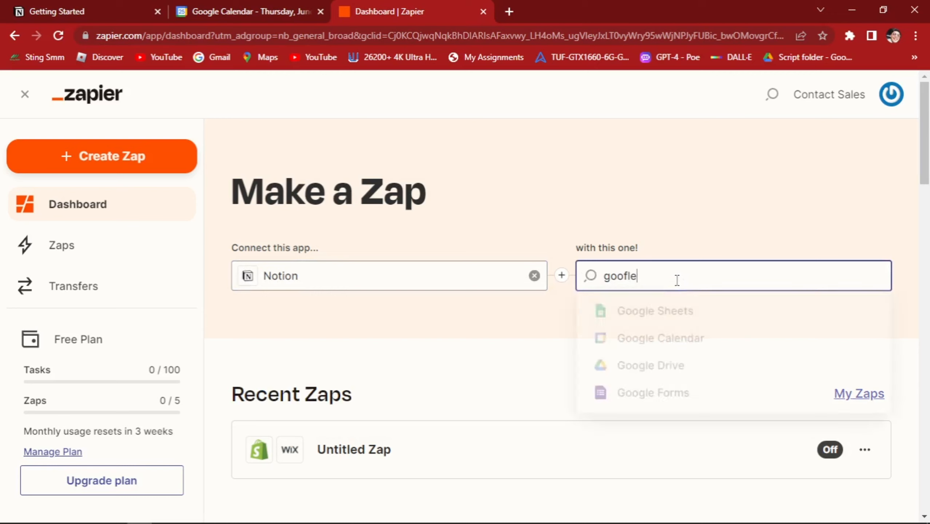
key(BackSpace)
key(BackSpace)
key(BackSpace)
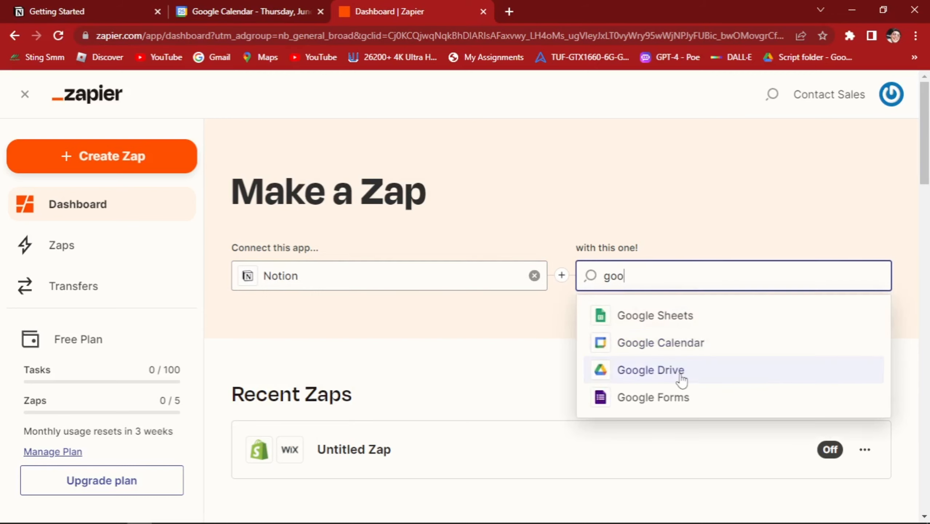
click(679, 370)
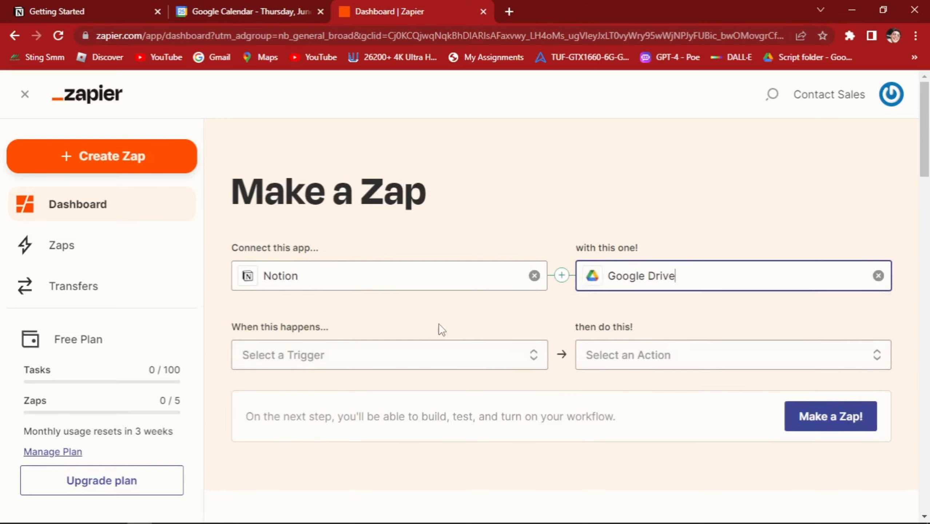
Set the Notion trigger to New Database Item and examine the available Google Drive actions
click(369, 356)
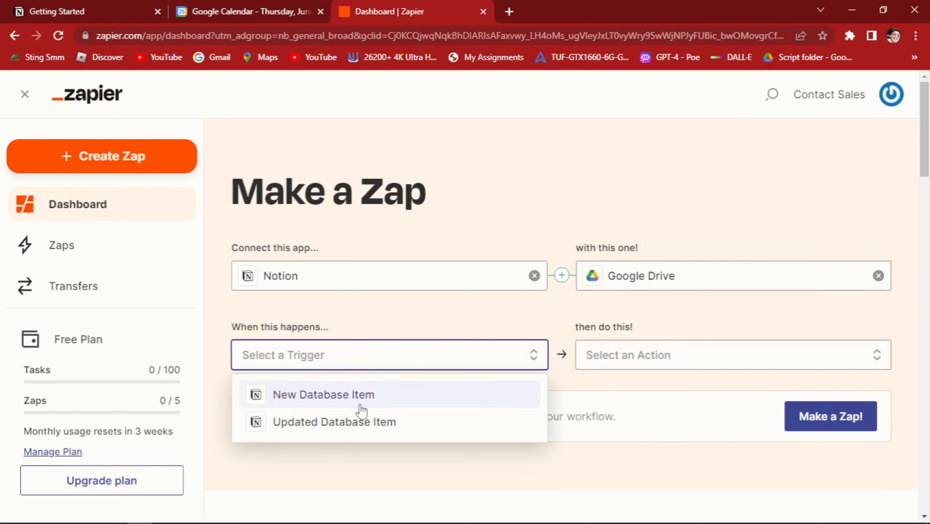
click(392, 401)
click(644, 357)
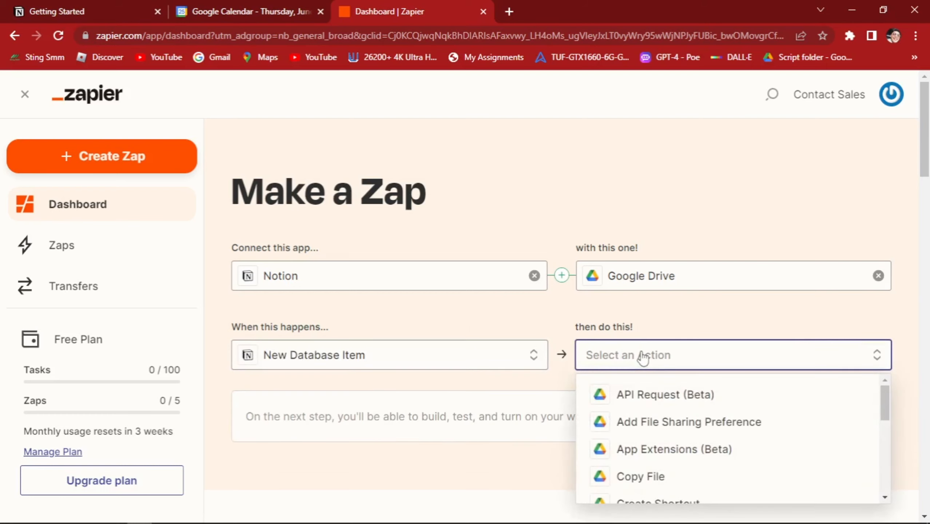
scroll(684, 407, down, 2)
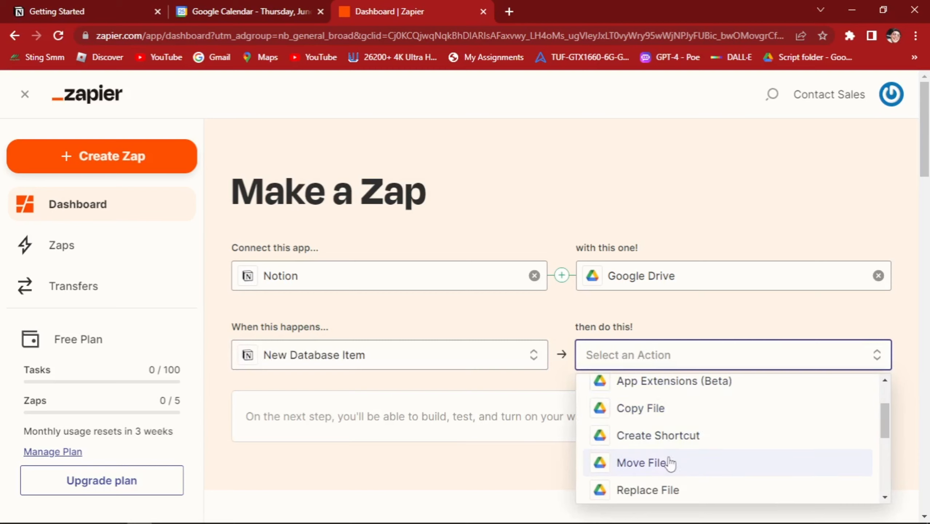
scroll(673, 476, down, 2)
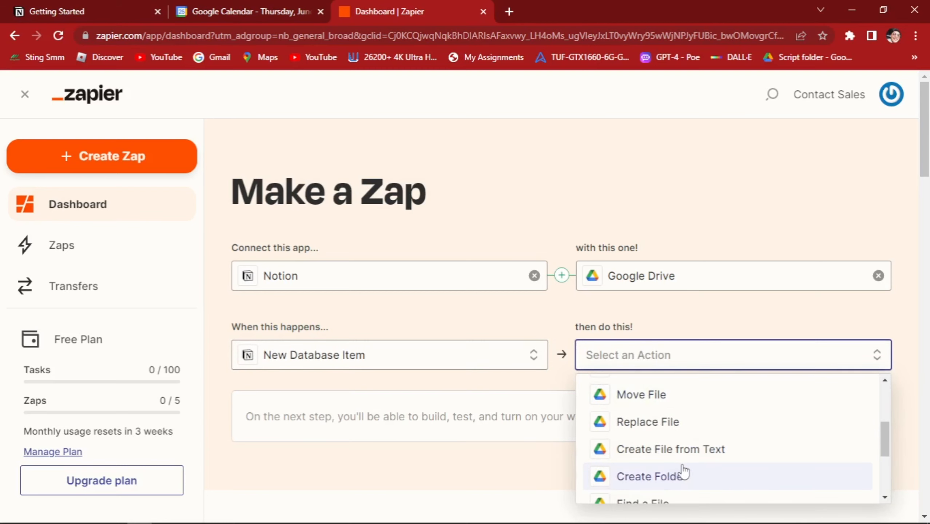
scroll(756, 482, down, 5)
scroll(679, 391, up, 5)
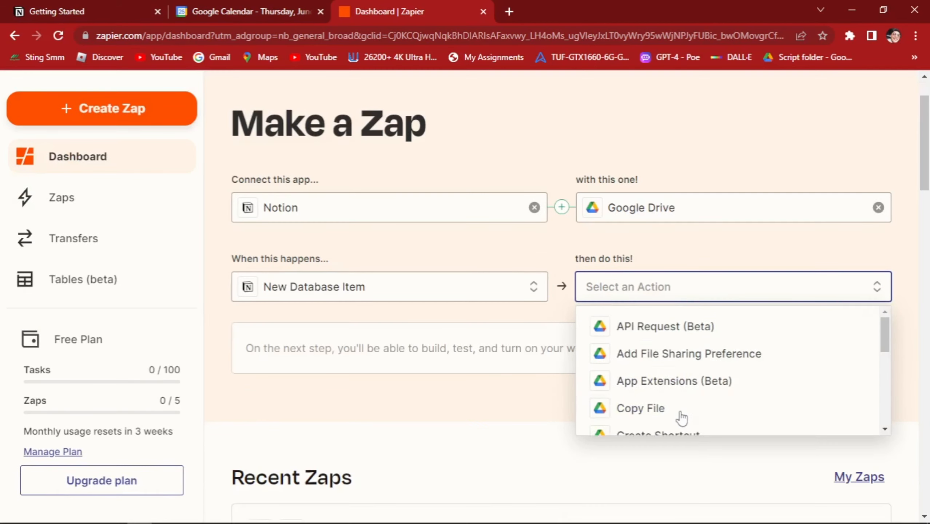
scroll(681, 328, up, 2)
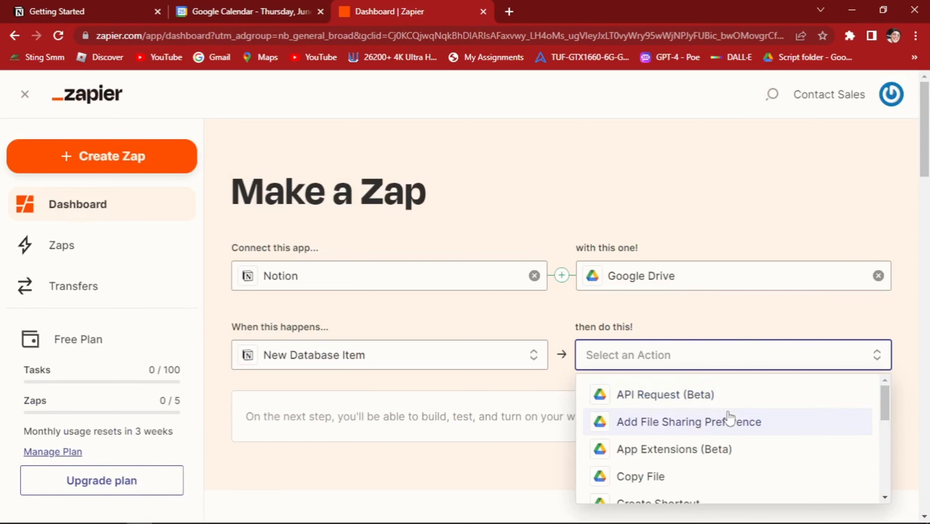
scroll(715, 422, down, 2)
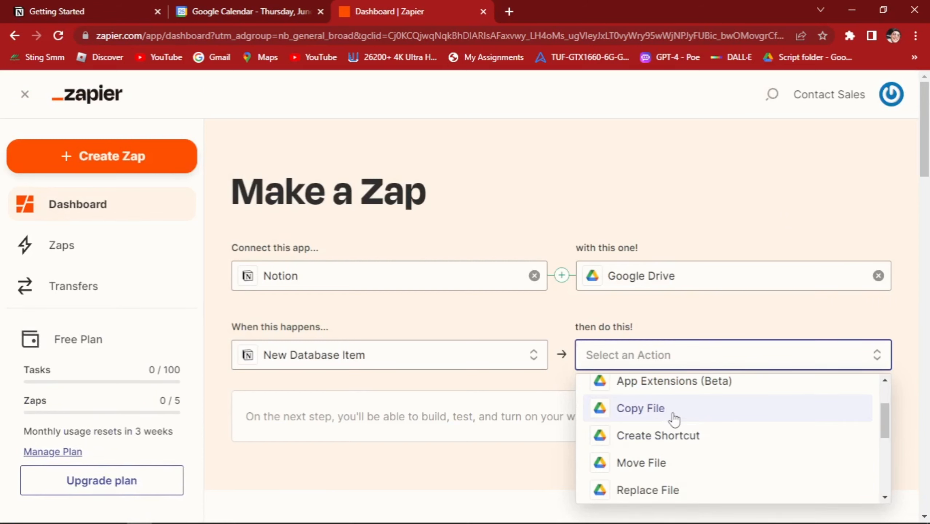
Clear both Notion and Google Drive from the new Zap's app selections
click(462, 275)
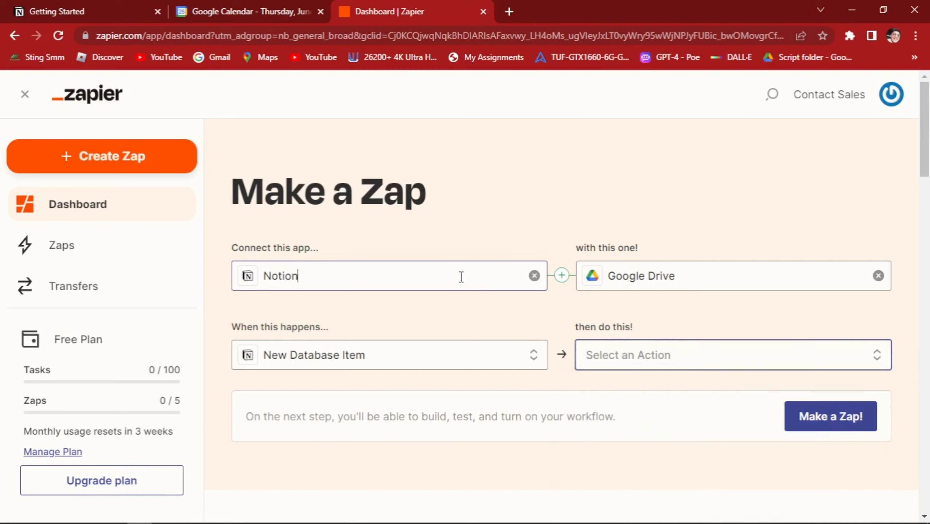
double_click(461, 276)
key(BackSpace)
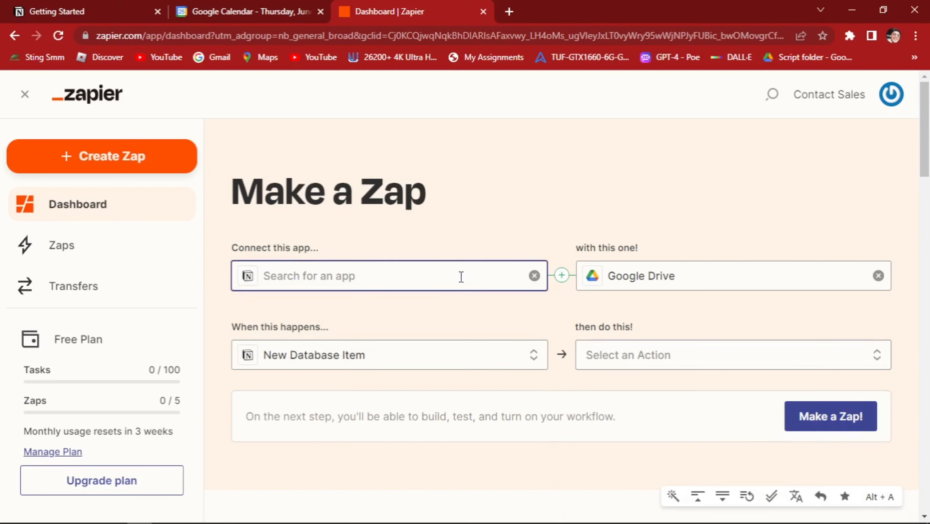
text(goog)
key(BackSpace)
key(BackSpace)
key(BackSpace)
key(BackSpace)
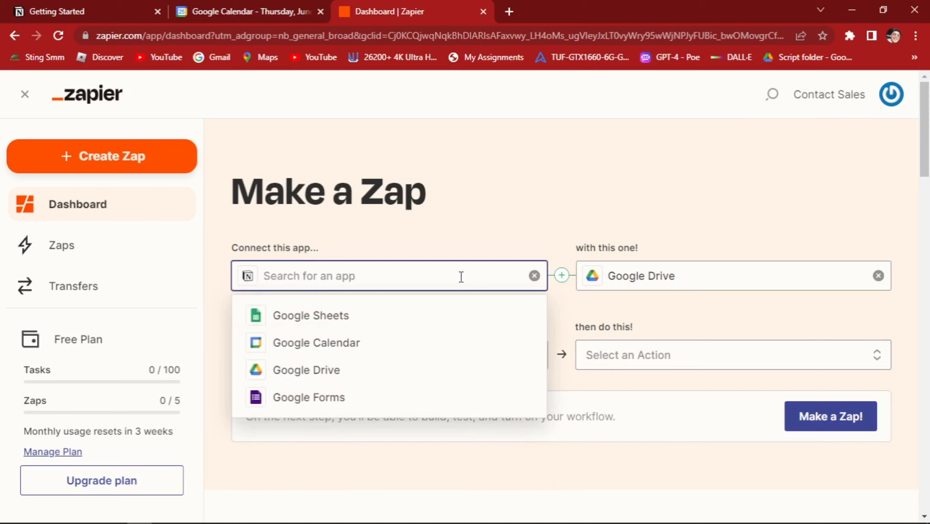
click(535, 275)
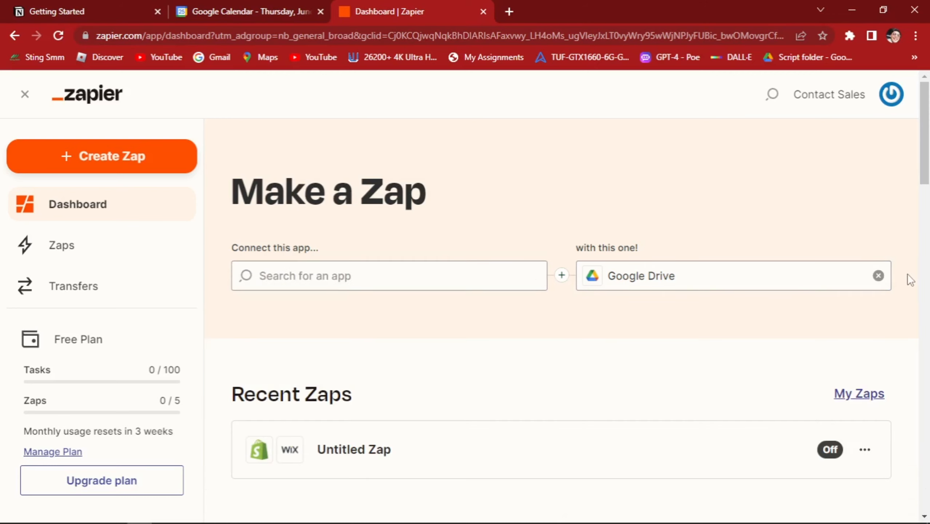
click(879, 275)
Search for "google" and choose Google Calendar as the first app to connect in the Zap
click(305, 276)
text(go)
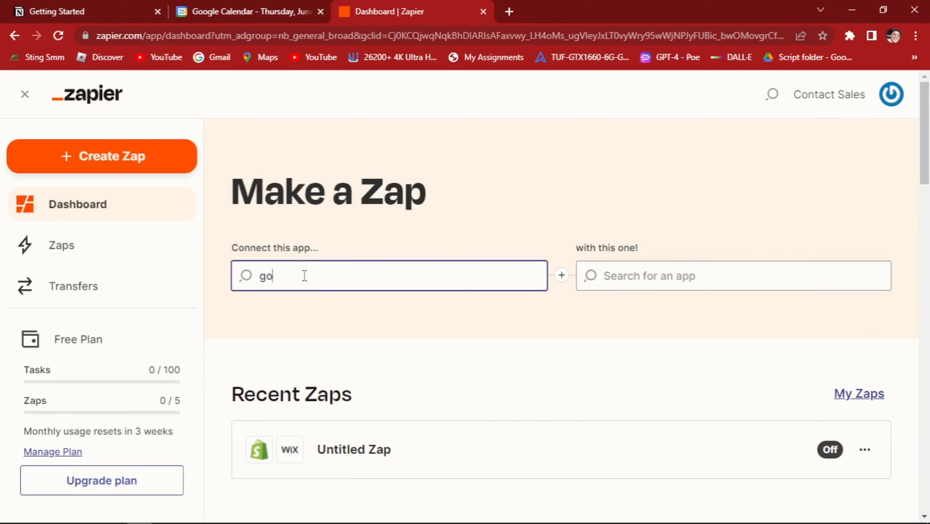
text(ogle)
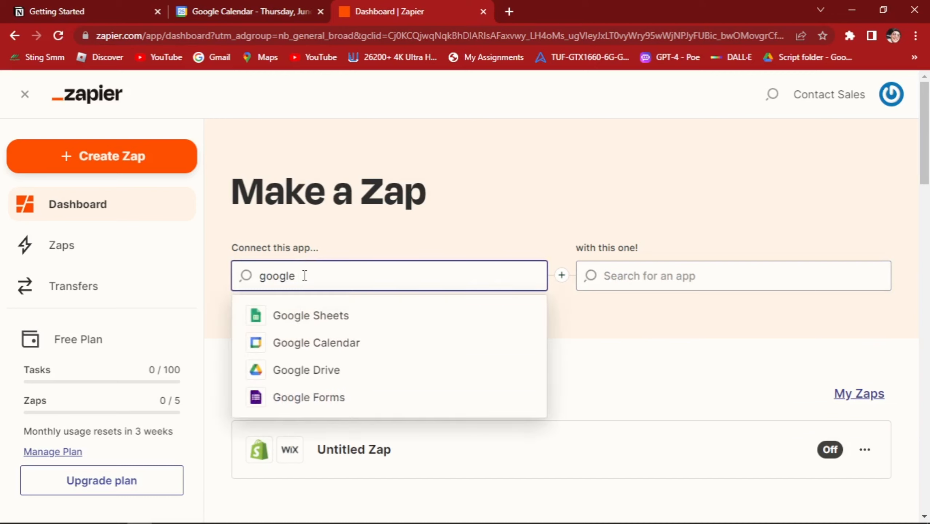
click(327, 351)
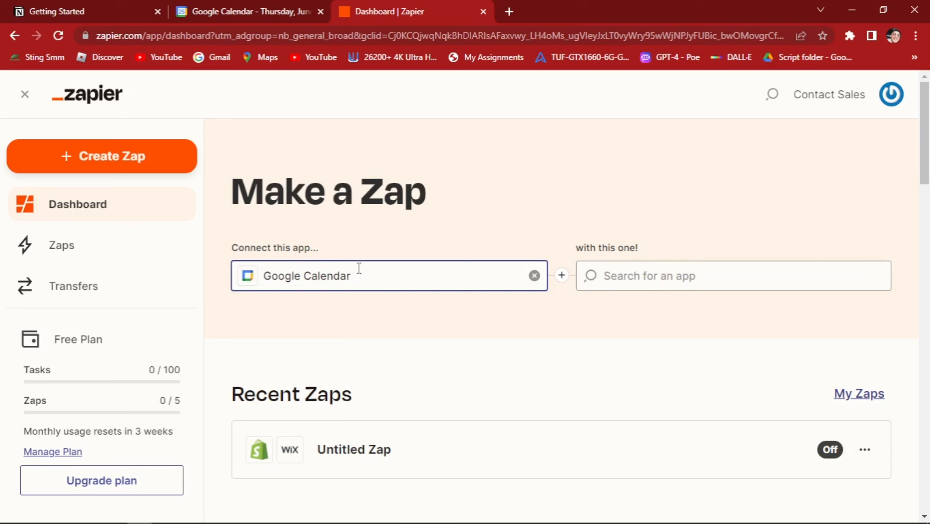
Choose Notion as the second app to connect with Google Calendar
click(682, 269)
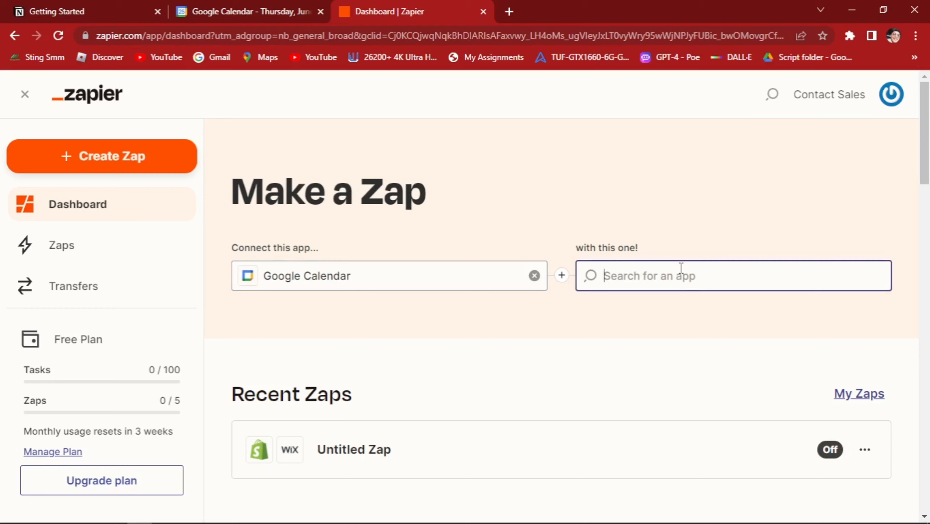
text(notion)
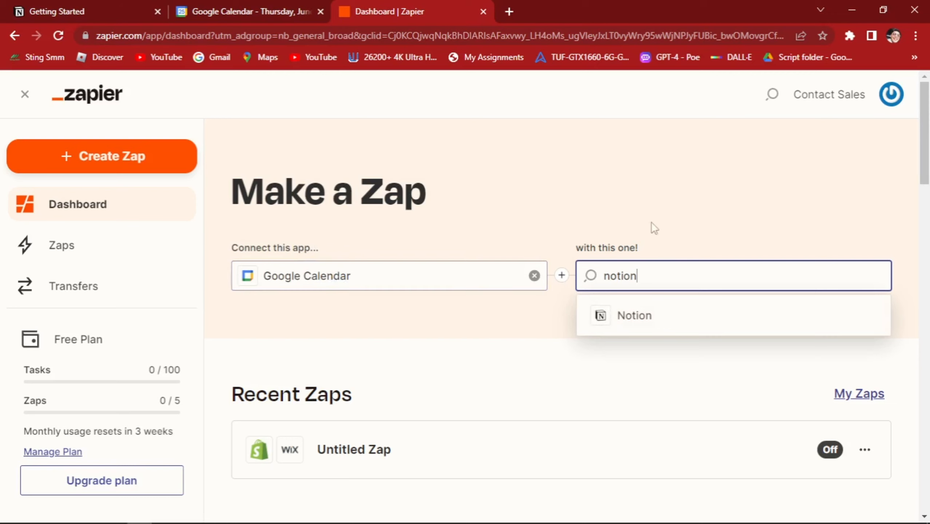
click(655, 322)
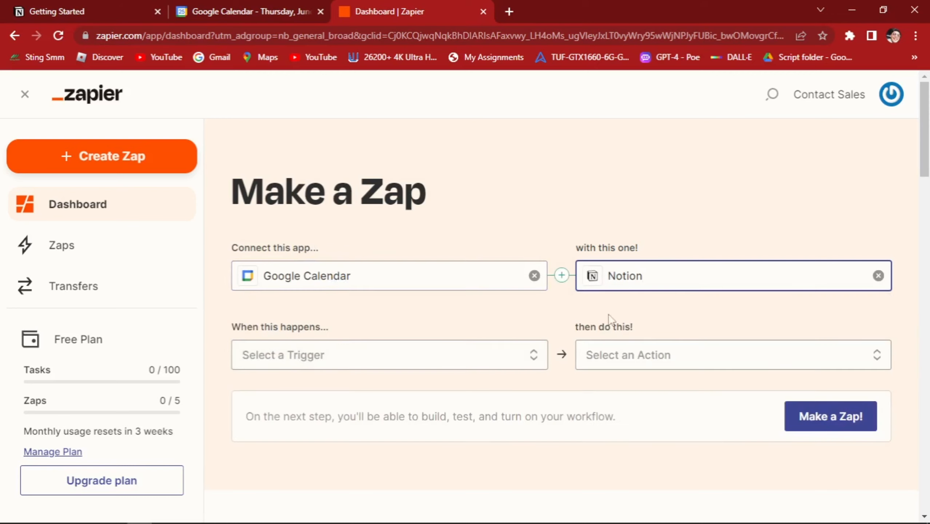
Set the Google Calendar trigger to New Calendar
click(370, 358)
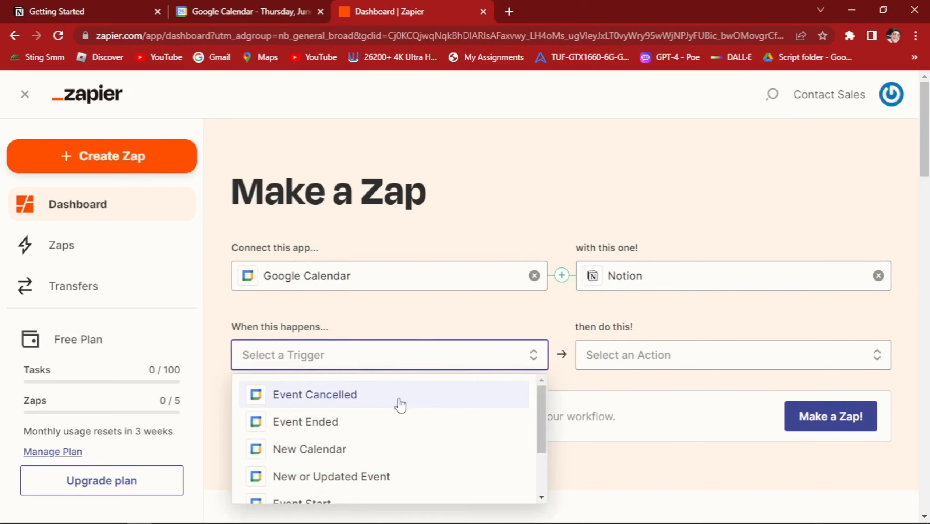
scroll(401, 405, down, 2)
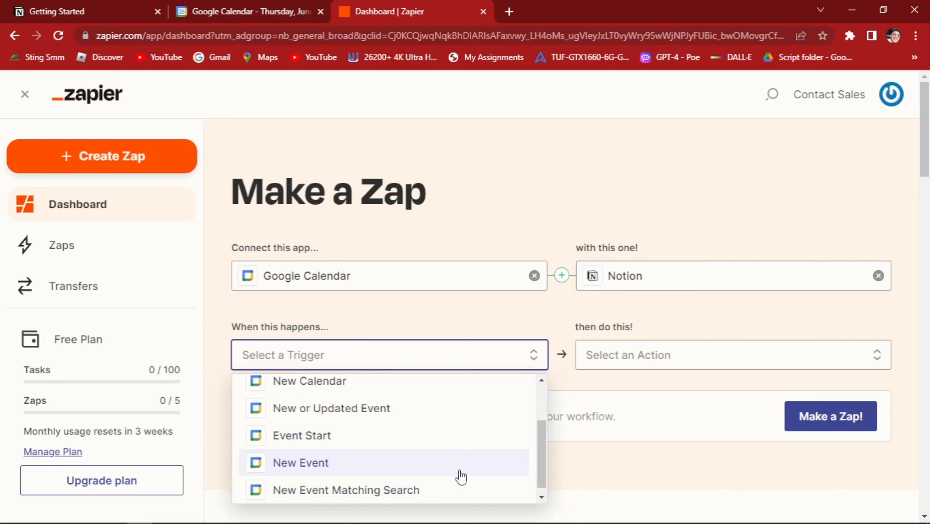
scroll(405, 405, up, 3)
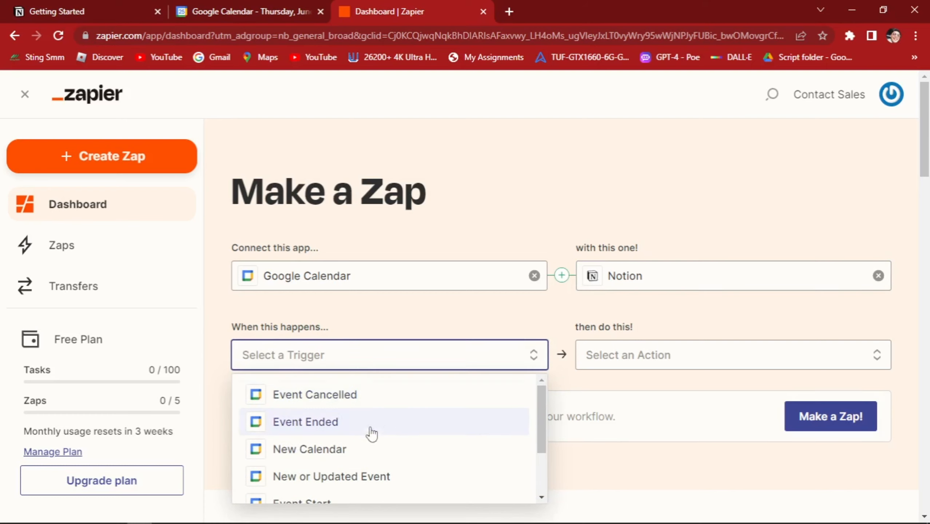
scroll(424, 455, down, 2)
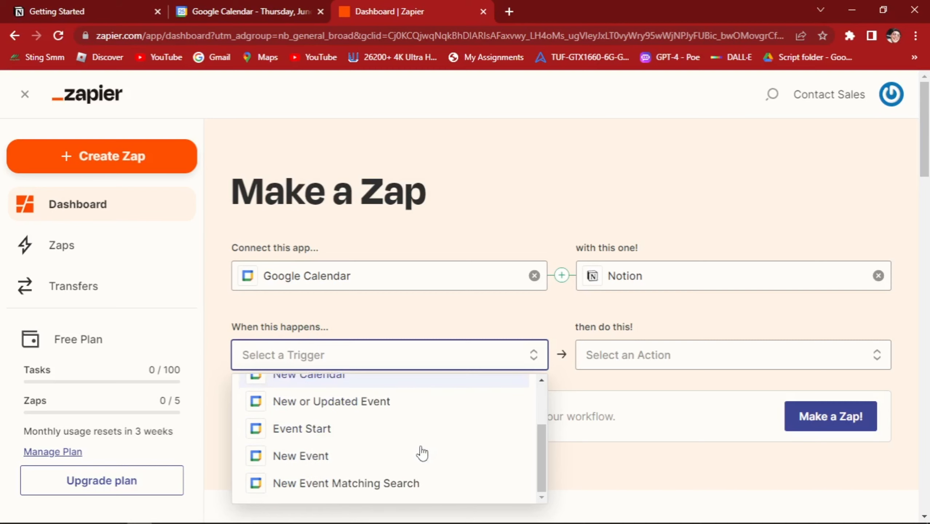
scroll(420, 450, up, 2)
click(363, 439)
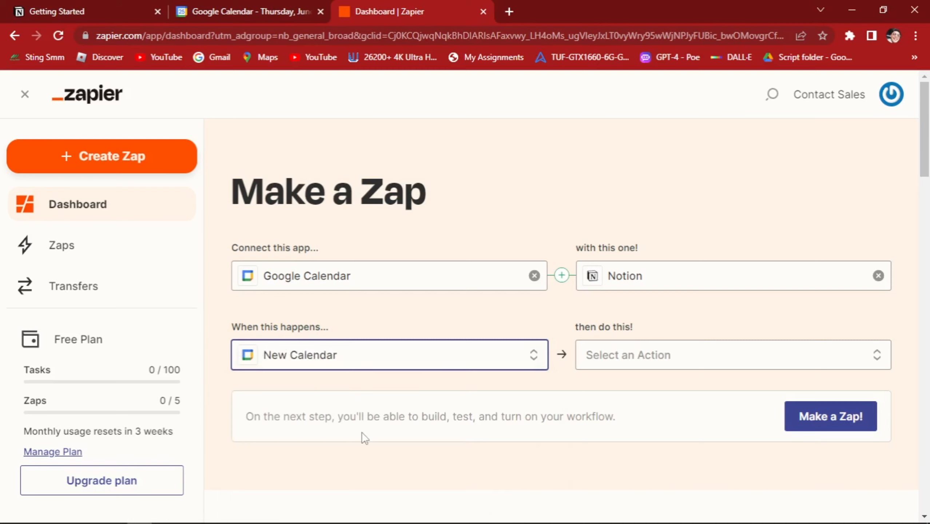
Set the Notion action to Update Database Item
click(624, 359)
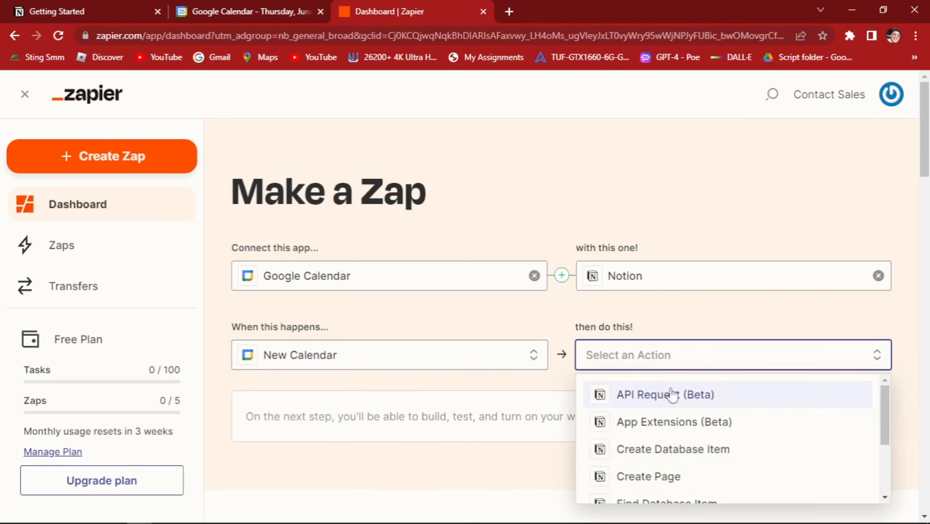
scroll(671, 395, down, 2)
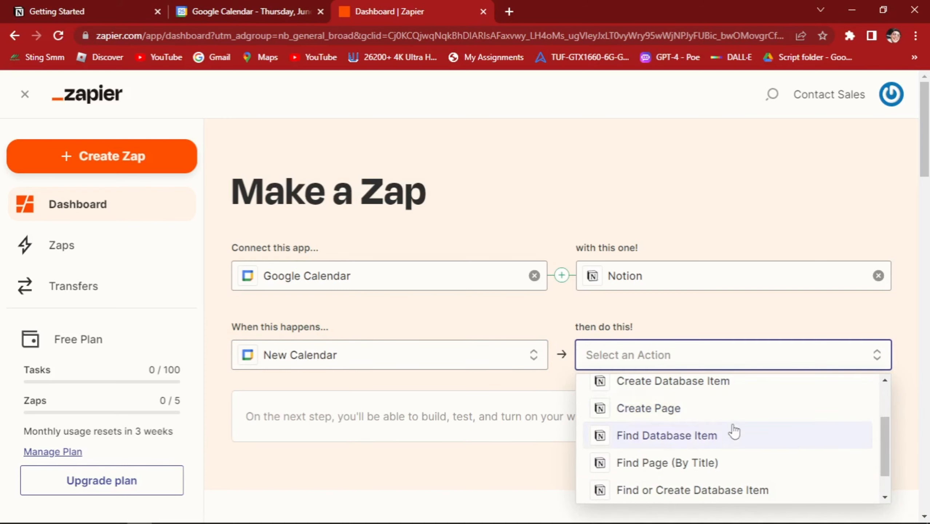
scroll(732, 435, down, 1)
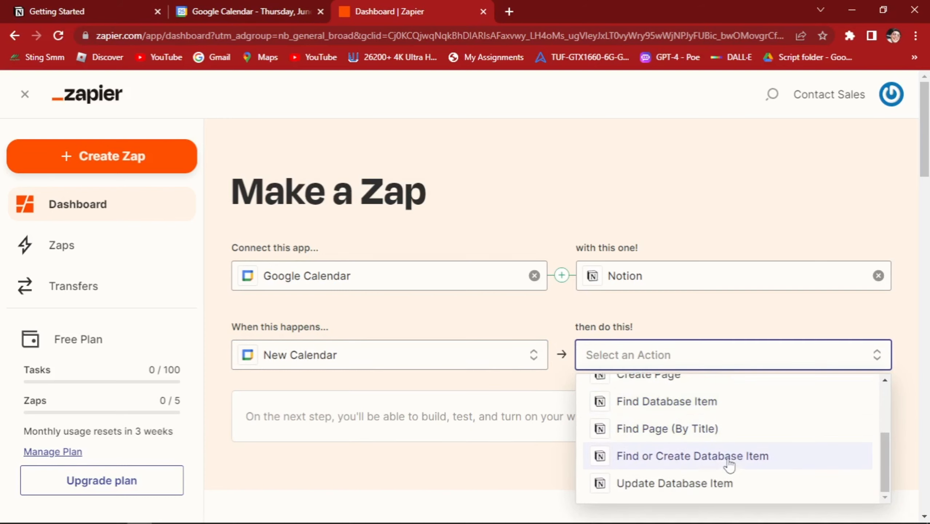
scroll(729, 461, down, 2)
scroll(686, 411, up, 3)
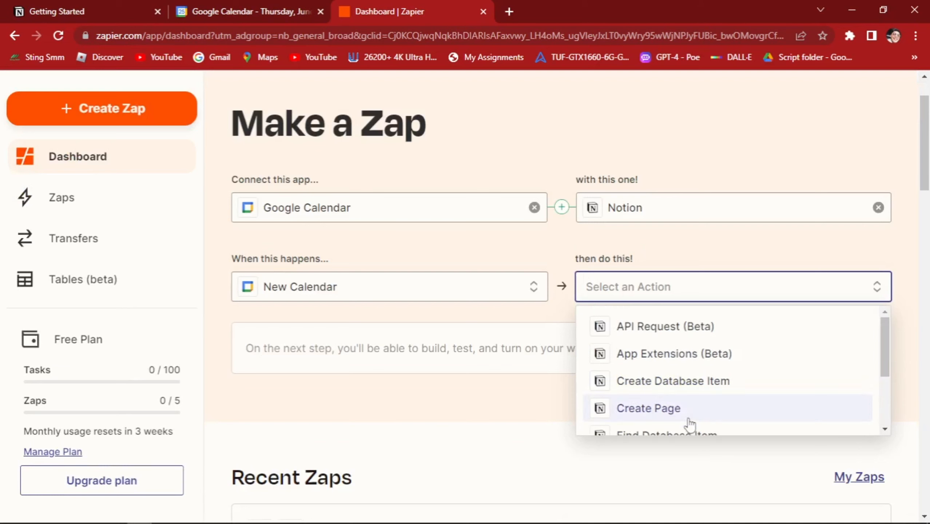
scroll(678, 341, down, 3)
click(689, 416)
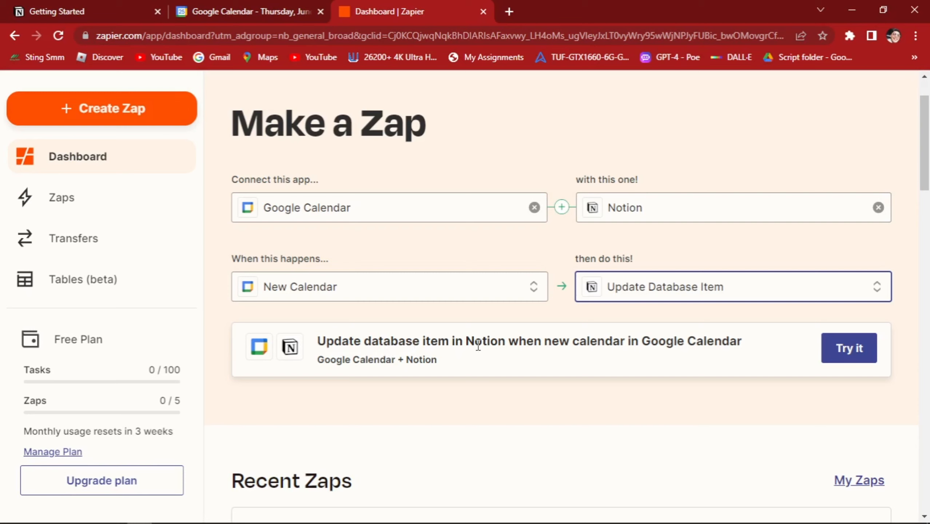
Create the Zap from the Google Calendar and Notion combination and open the status overview of its steps
click(843, 353)
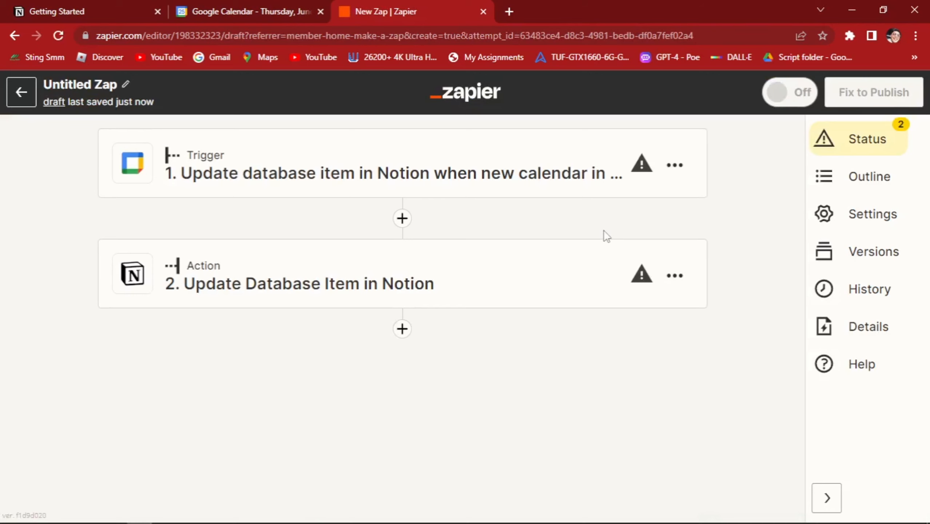
click(844, 143)
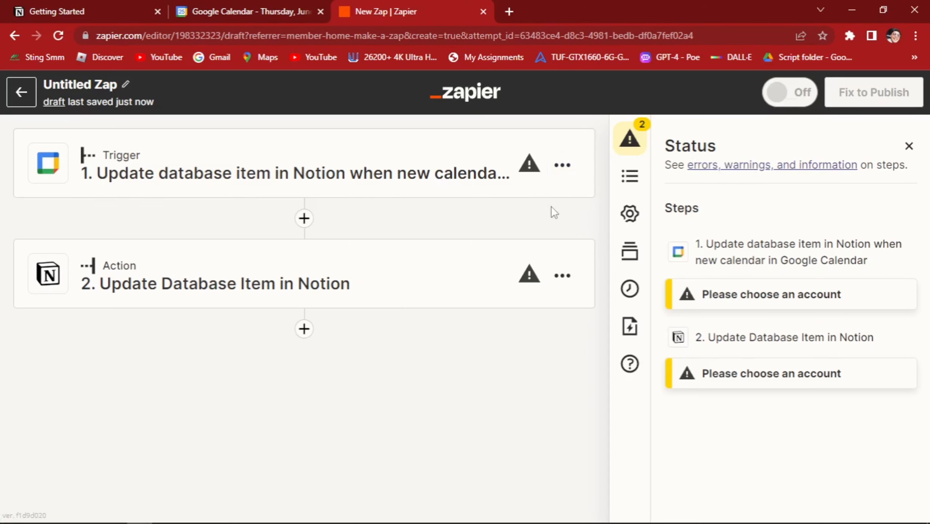
Add a Filter step between the Google Calendar trigger and the Notion action and view its condition setup
click(304, 218)
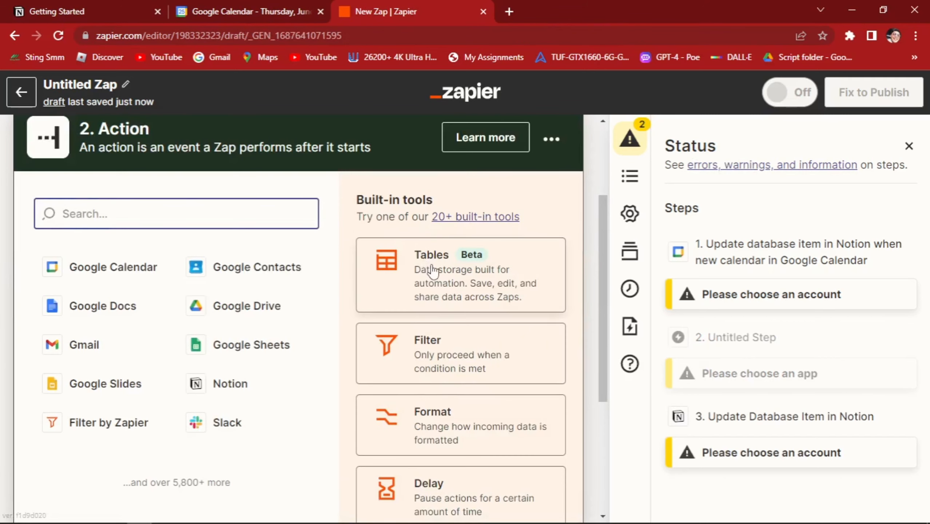
click(449, 295)
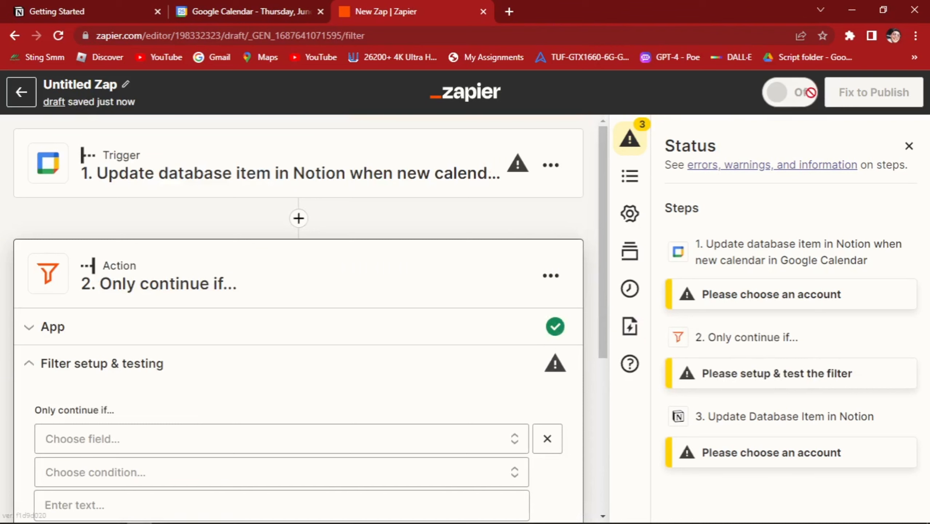
scroll(520, 219, down, 5)
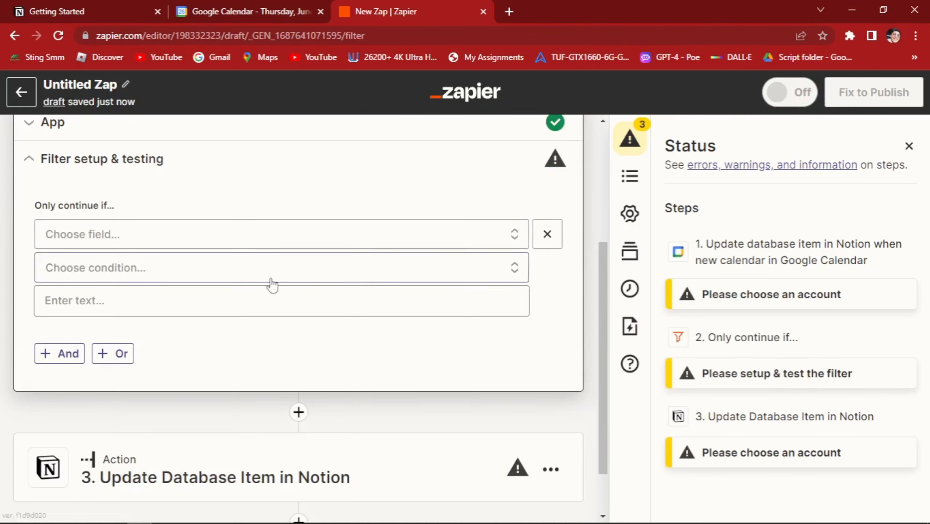
scroll(317, 274, up, 5)
click(317, 274)
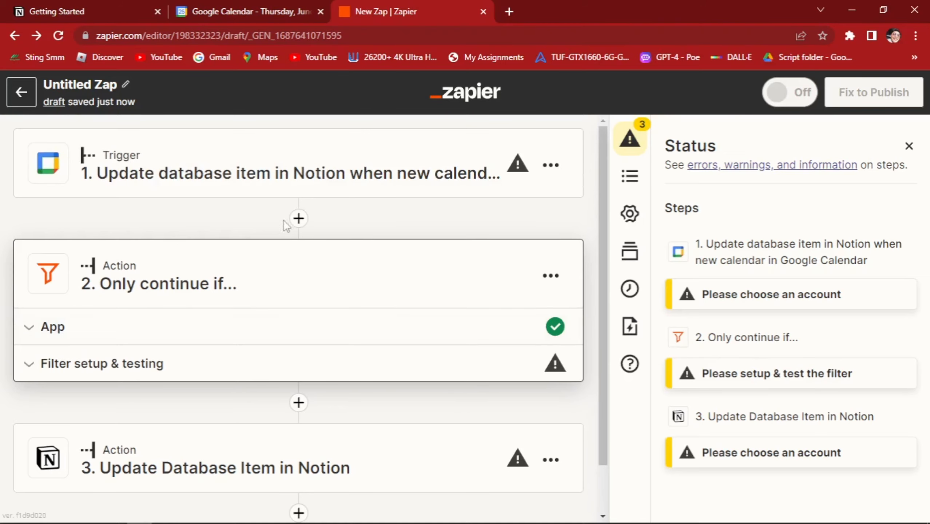
Delete the "Only continue if..." filter step from the Zap
click(543, 280)
click(492, 434)
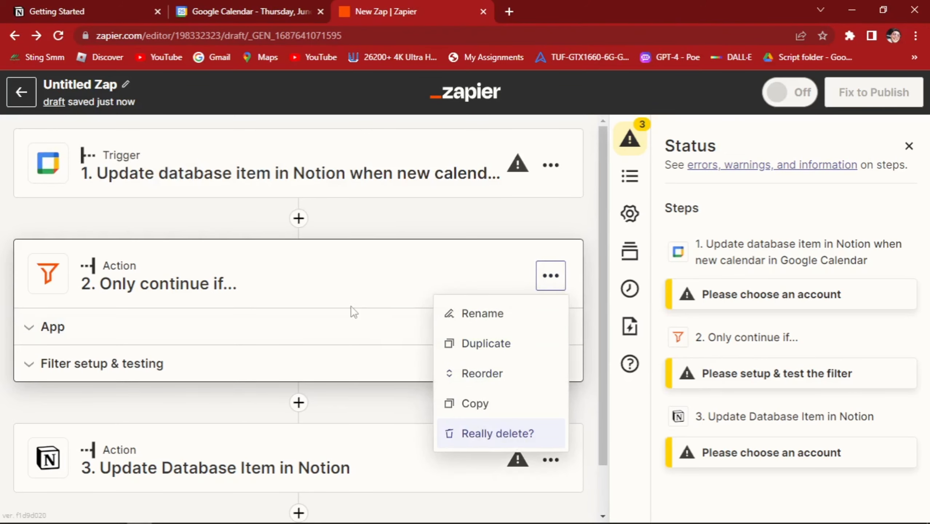
click(502, 436)
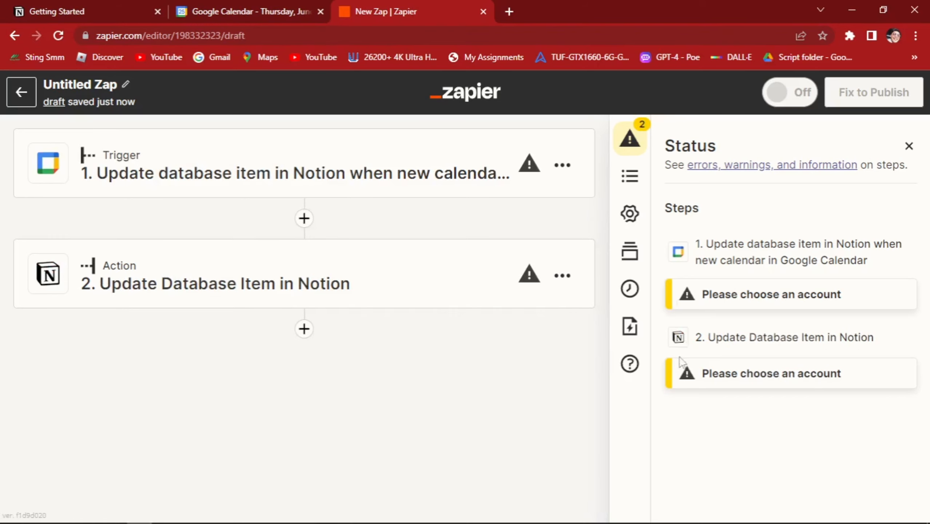
Connect the Google Calendar account to the trigger step and allow Zapier access to its calendars
click(783, 307)
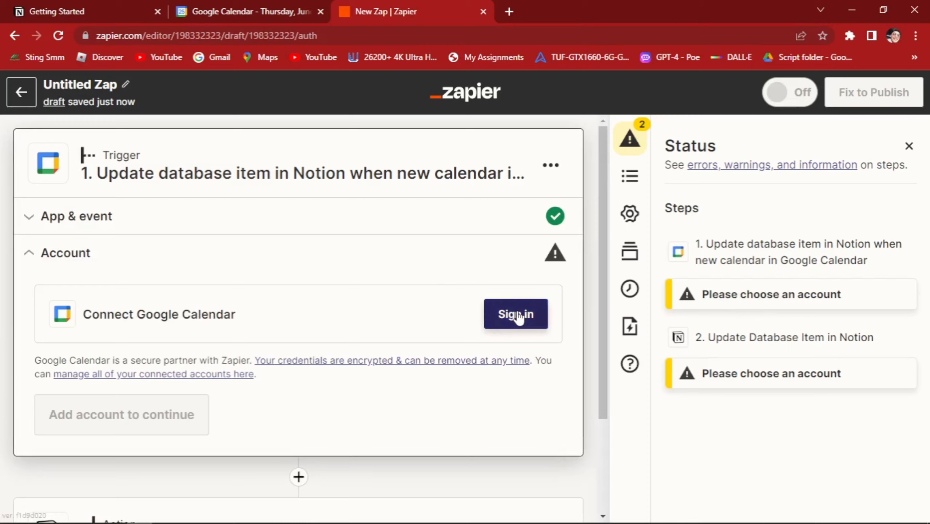
click(517, 315)
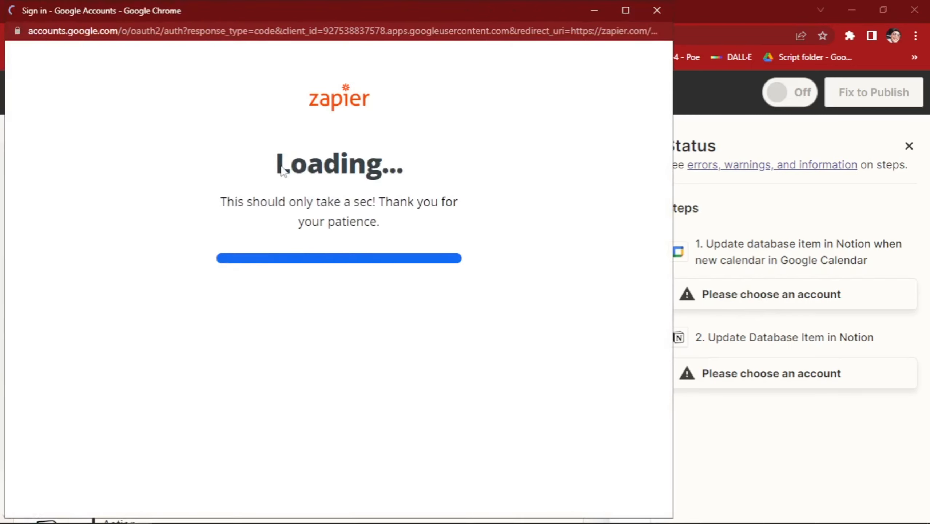
click(294, 276)
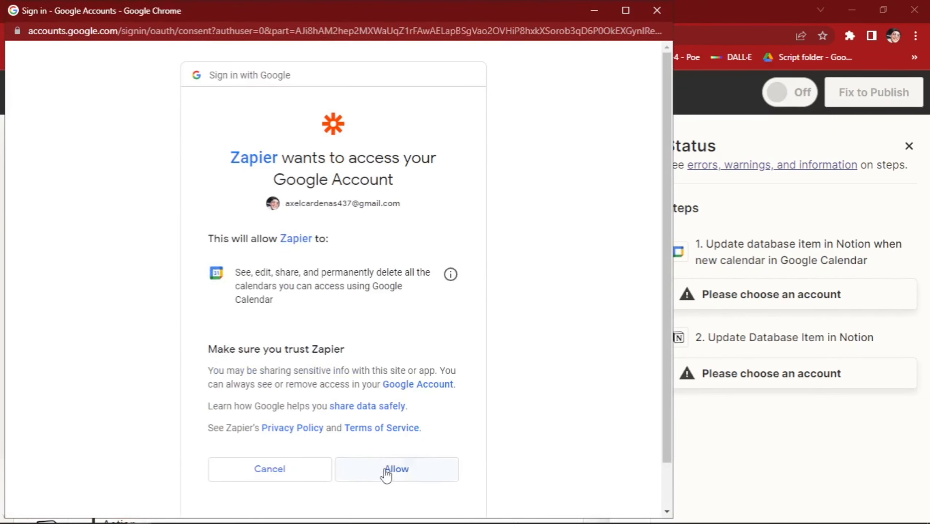
click(386, 472)
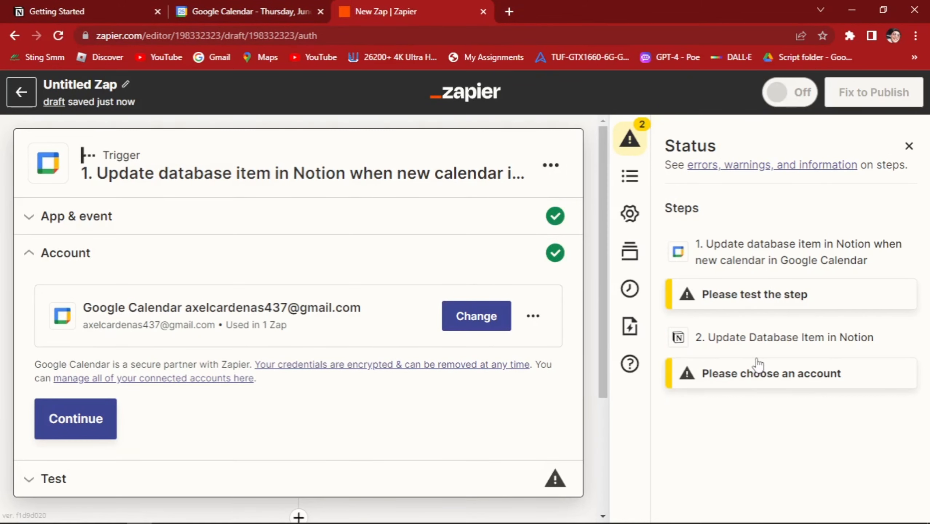
Connect the Notion account to the action step, allowing Zapier access to all pages of the workspace
click(784, 378)
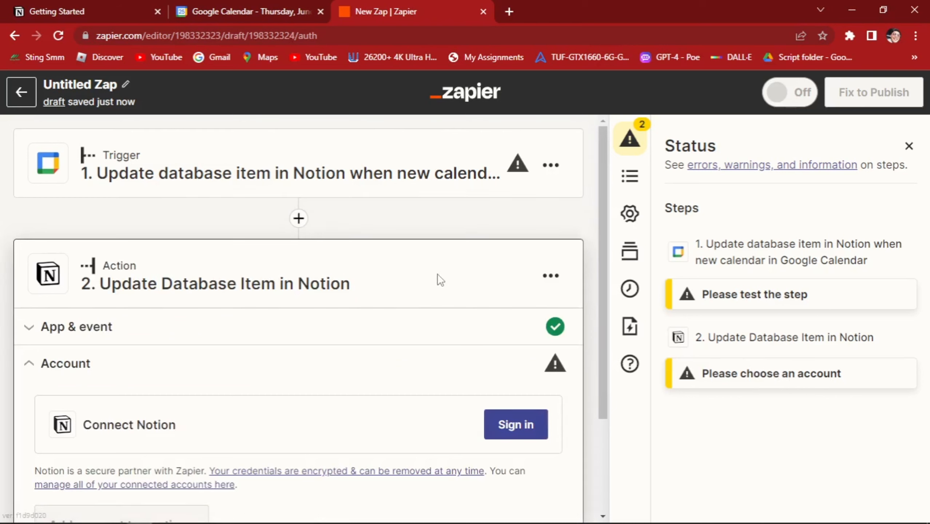
click(521, 426)
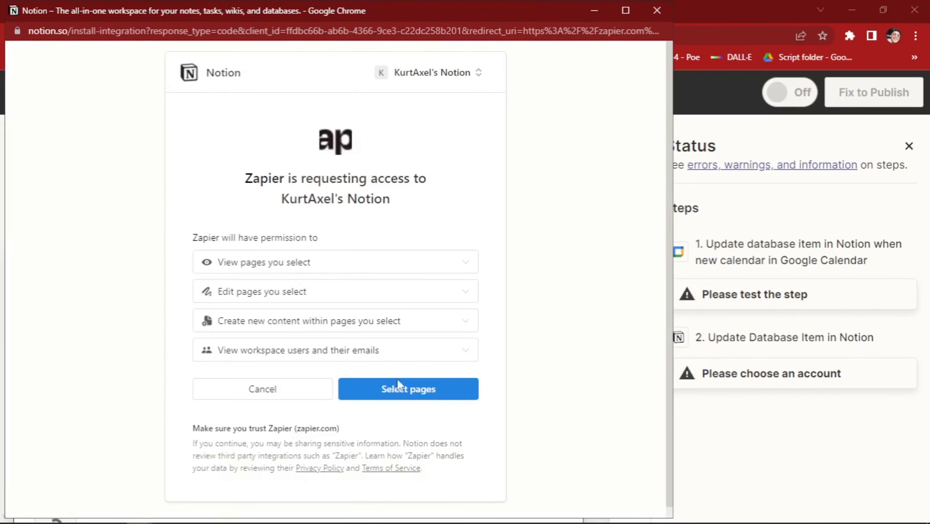
click(401, 380)
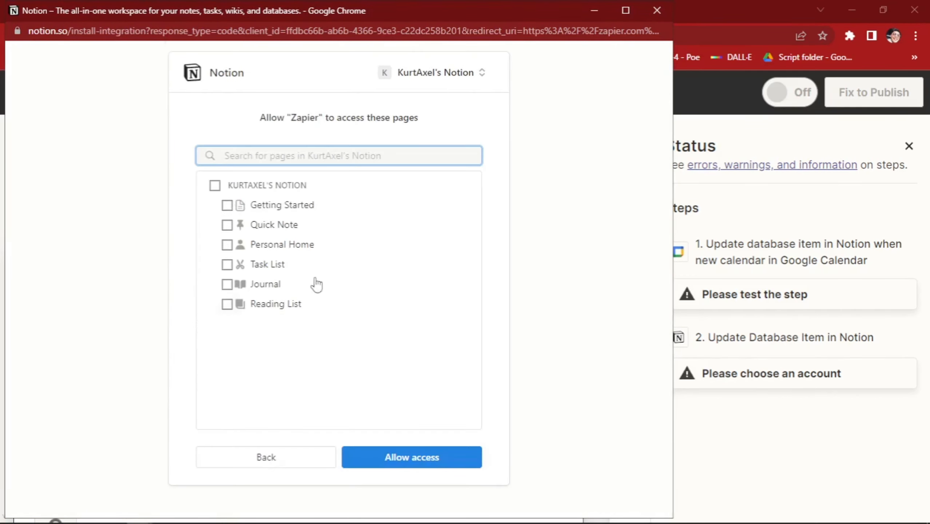
click(216, 186)
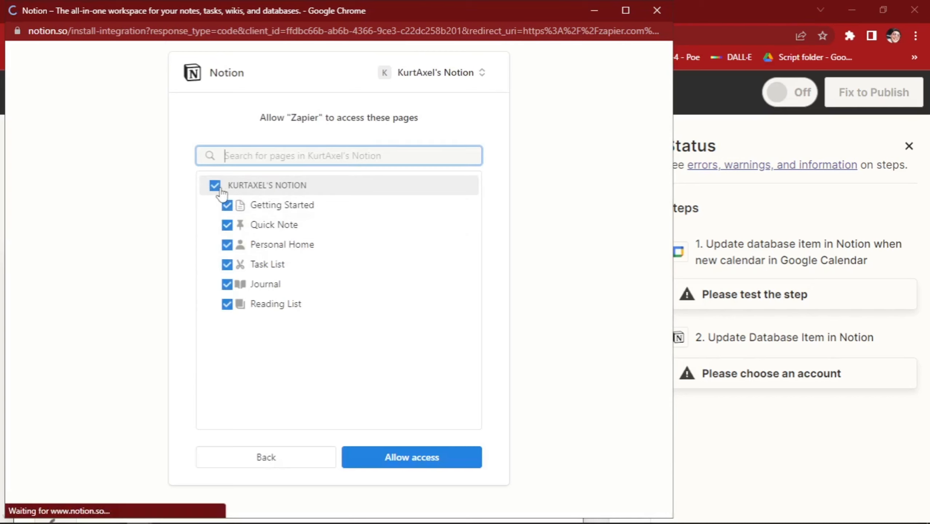
click(402, 459)
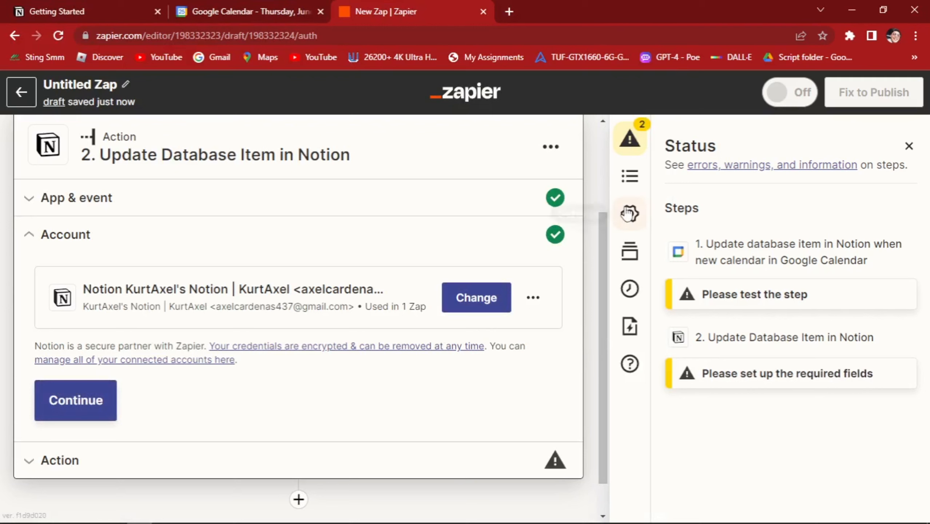
Continue with the connected Notion account to the action's field setup and refresh the fields
scroll(501, 344, down, 1)
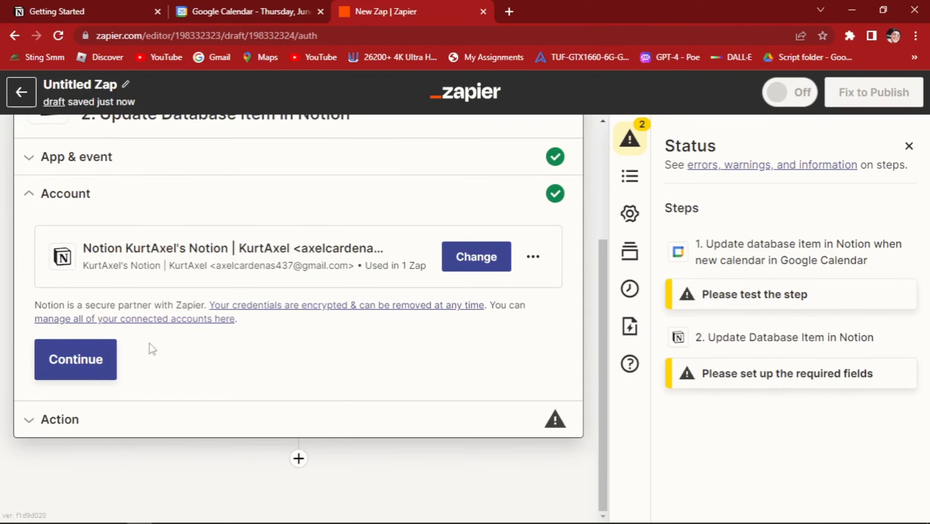
click(95, 356)
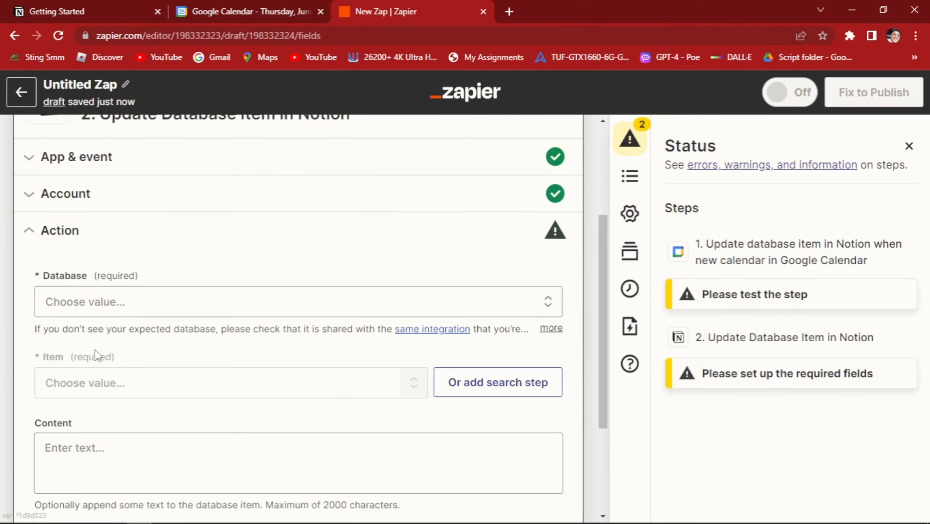
scroll(291, 335, down, 3)
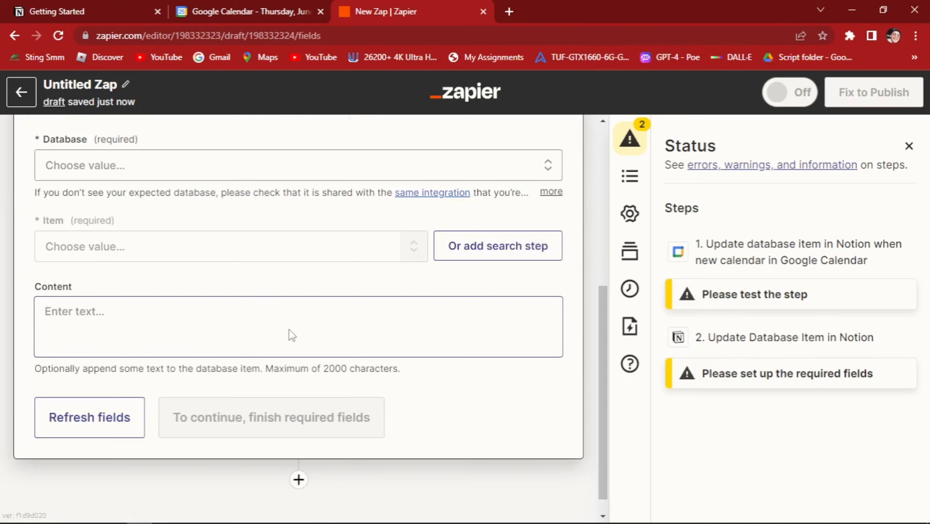
click(125, 418)
scroll(257, 311, up, 2)
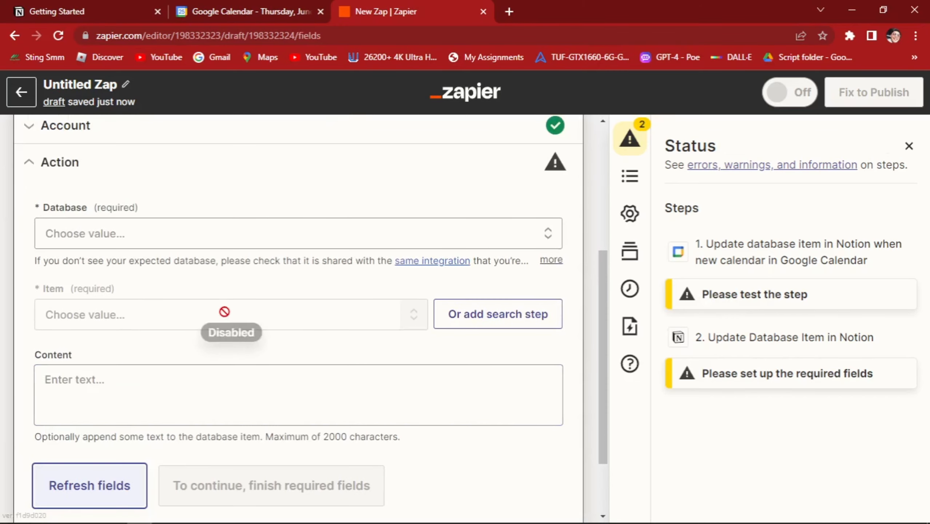
View the custom data choices offered for the Notion action's Database field
scroll(223, 312, up, 2)
click(258, 310)
scroll(187, 331, down, 2)
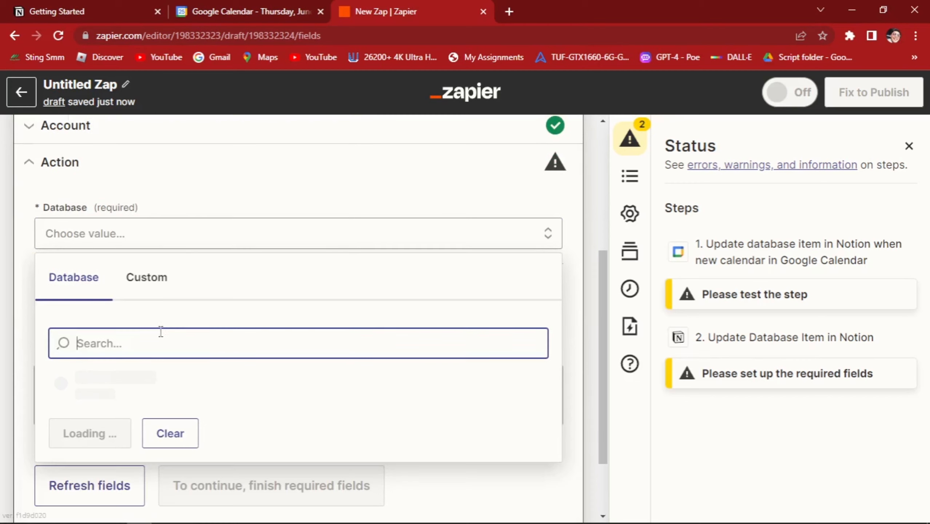
click(159, 280)
scroll(308, 391, down, 3)
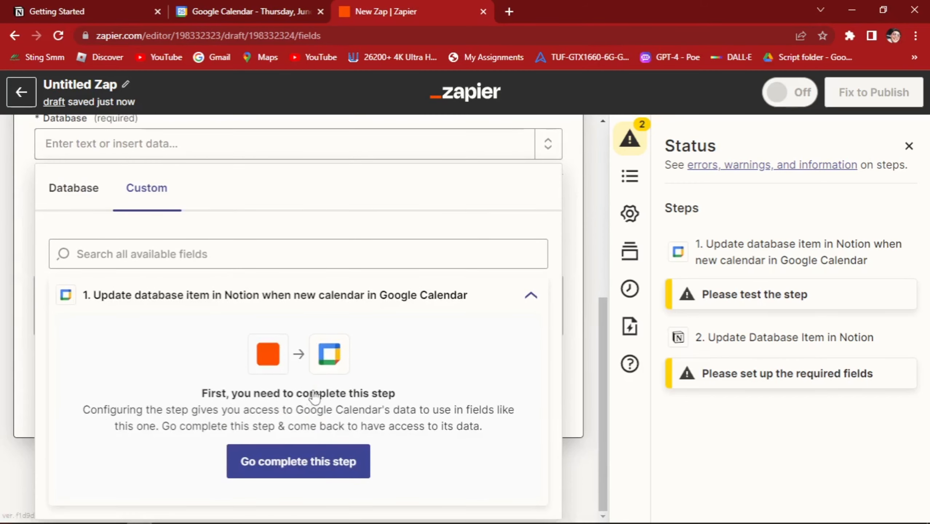
Return to the incomplete Google Calendar step, close the status overview and test the trigger
click(343, 461)
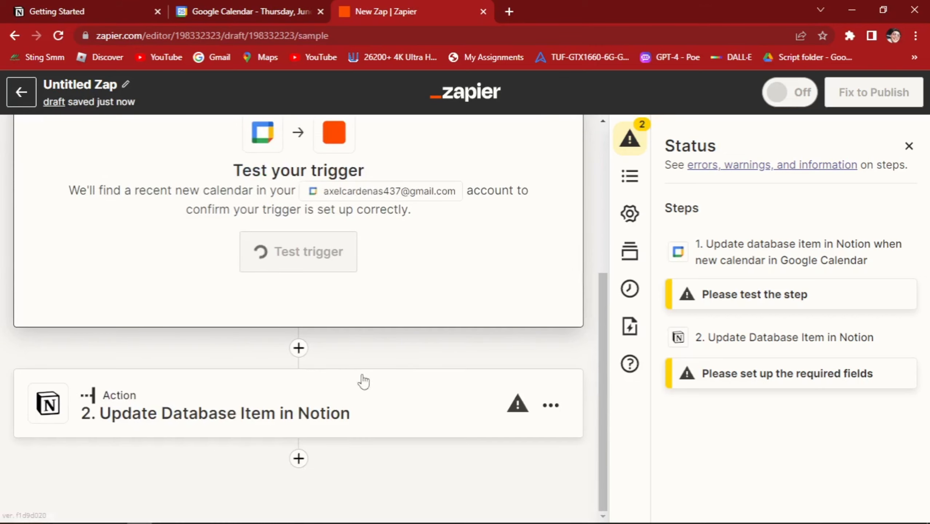
scroll(382, 210, up, 6)
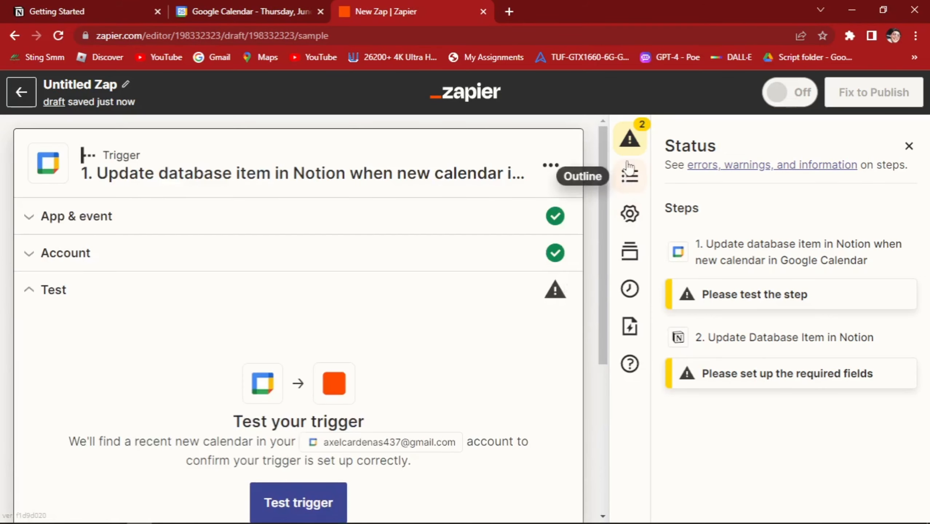
click(632, 140)
scroll(510, 282, down, 5)
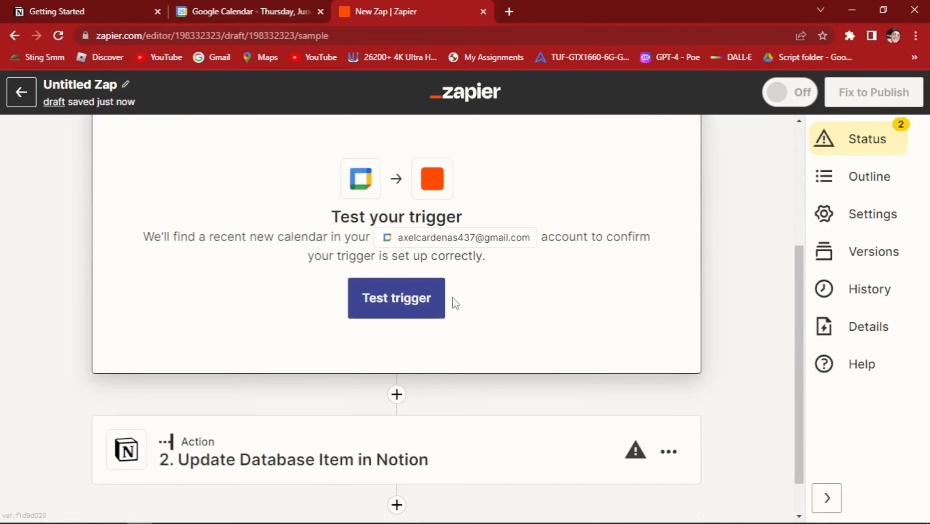
click(424, 299)
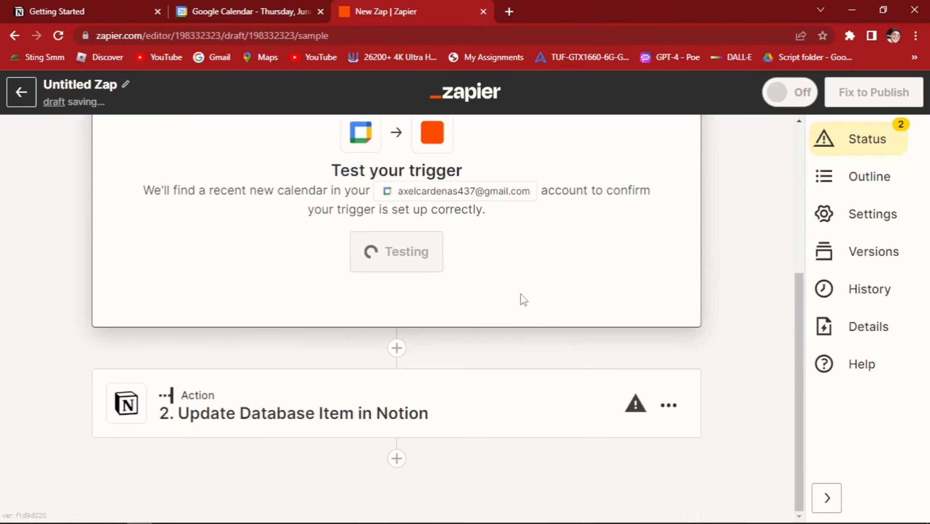
Select New Calendar B as the trigger's test record and continue with it to the Notion action
scroll(329, 370, down, 3)
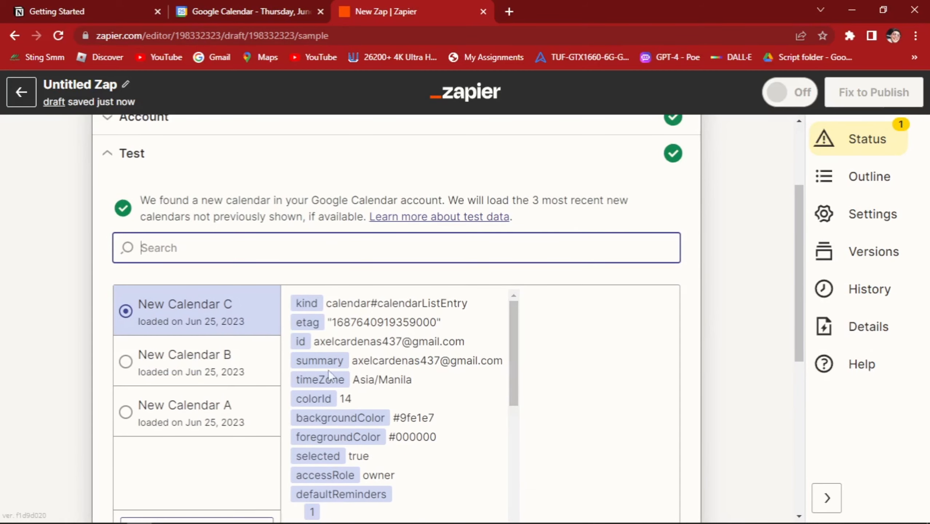
click(193, 369)
scroll(266, 365, down, 8)
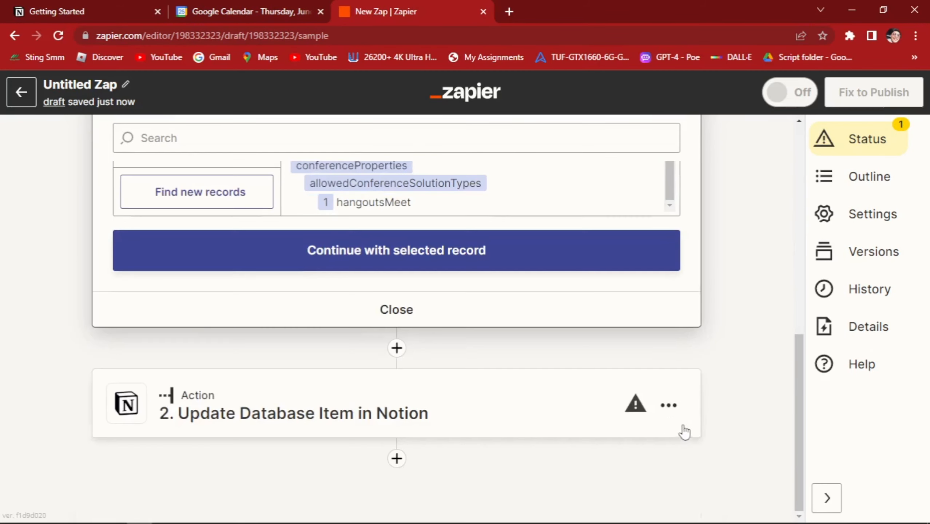
scroll(558, 371, up, 4)
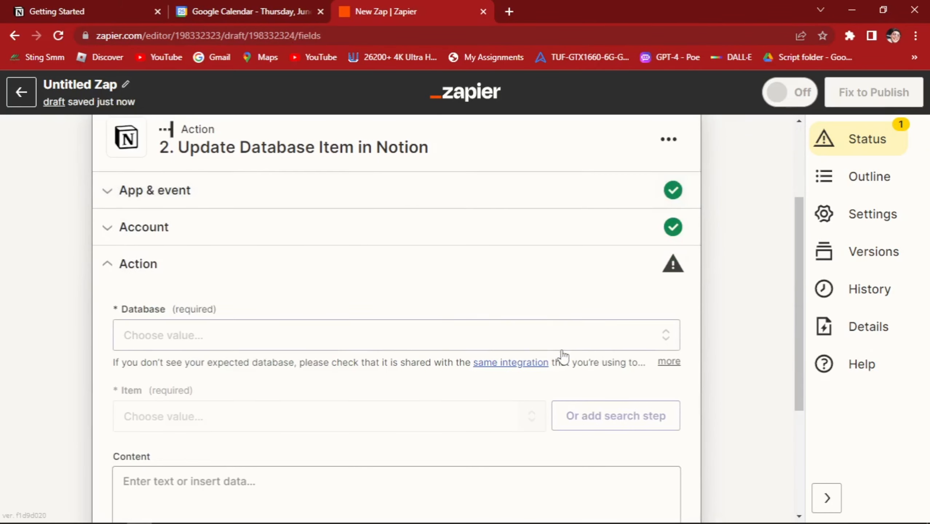
Set the Notion action's Database to Task List
click(282, 337)
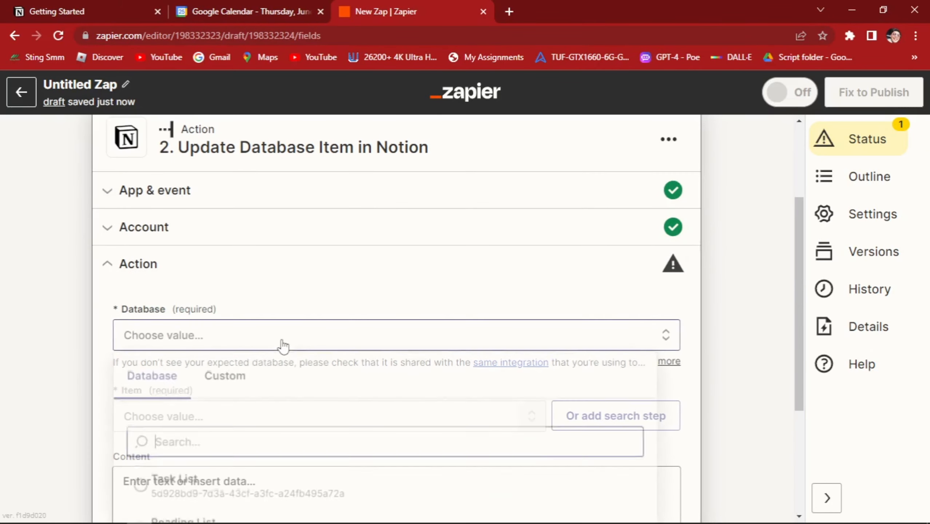
click(266, 361)
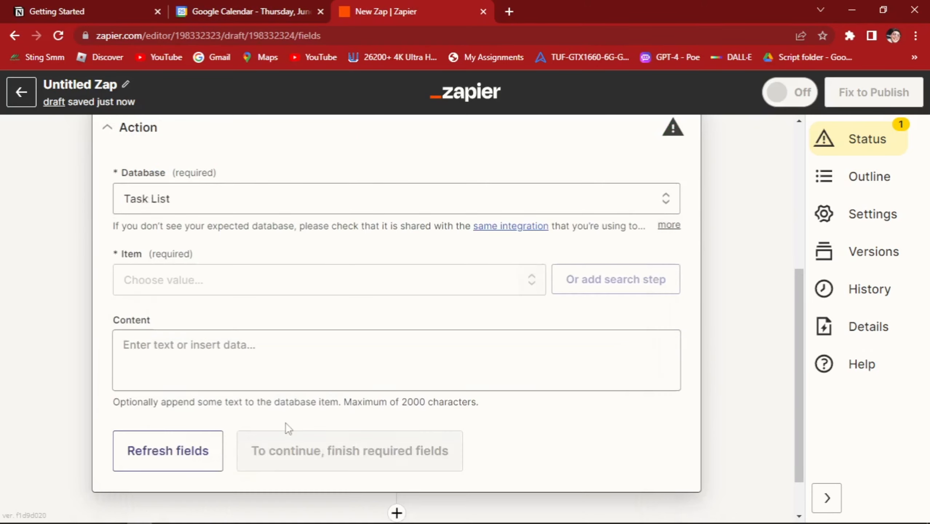
scroll(284, 426, down, 2)
Set the Item to the custom ID value from the Google Calendar trigger and refresh the fields
click(324, 285)
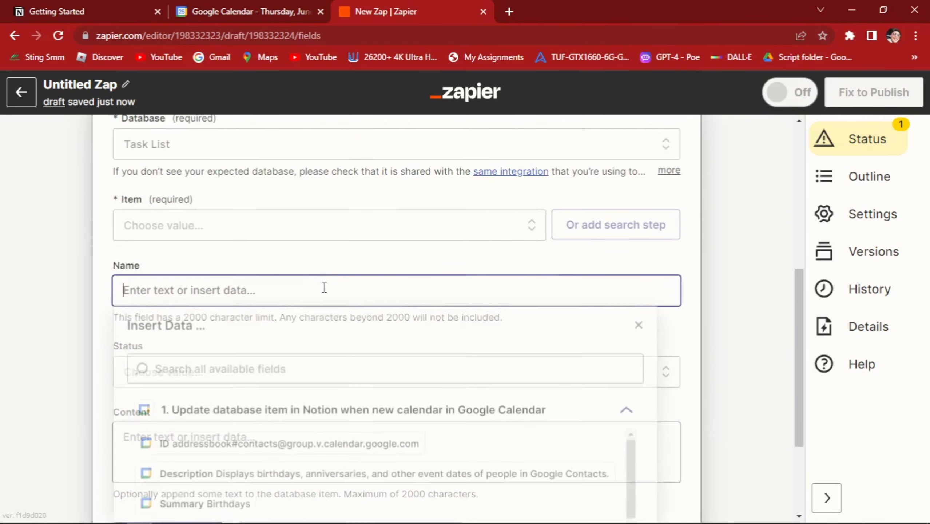
click(351, 235)
click(220, 266)
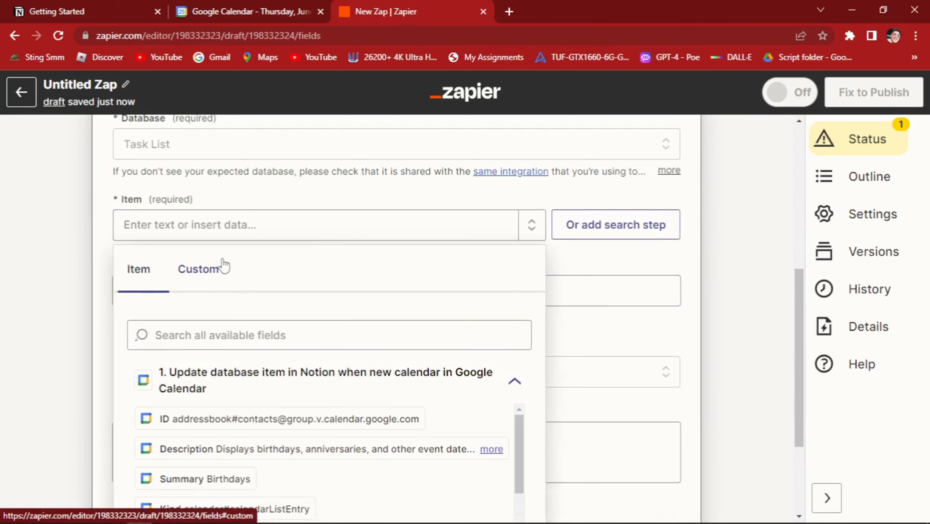
scroll(269, 349, down, 3)
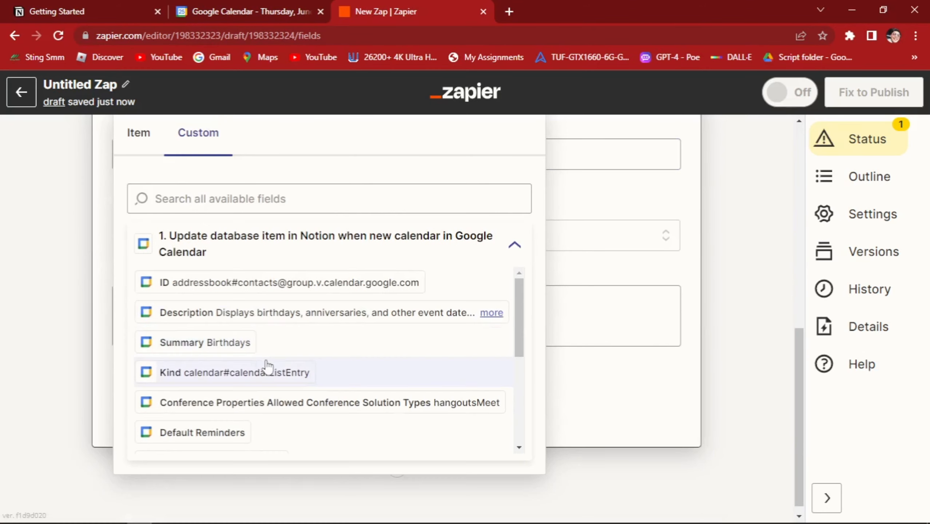
click(245, 281)
scroll(306, 301, down, 5)
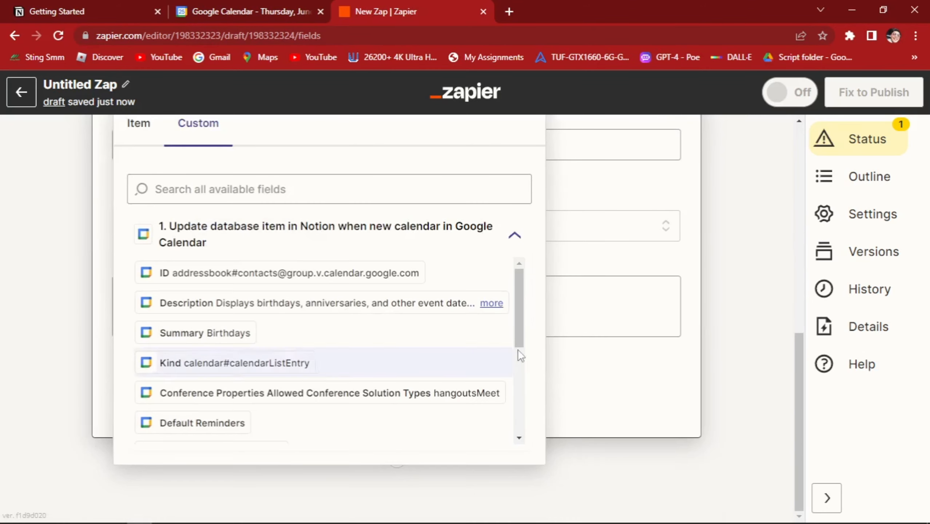
click(592, 364)
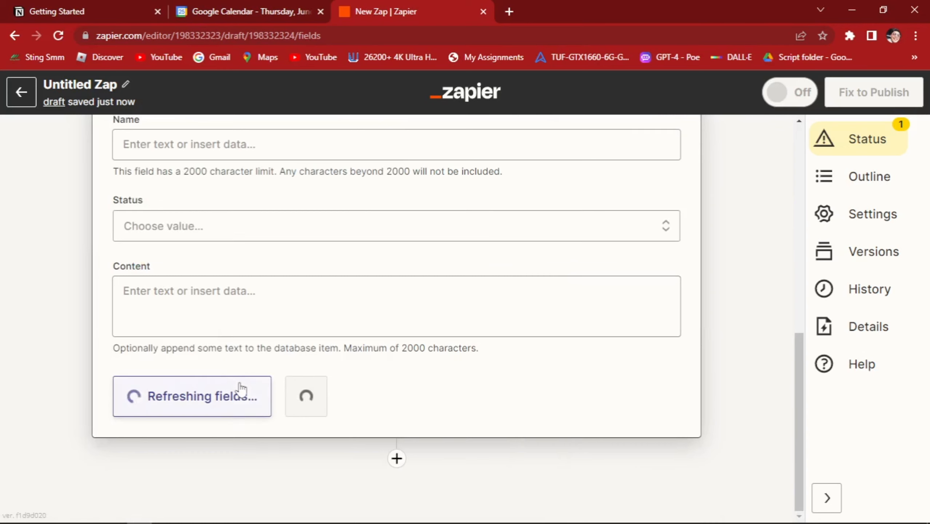
scroll(376, 391, up, 2)
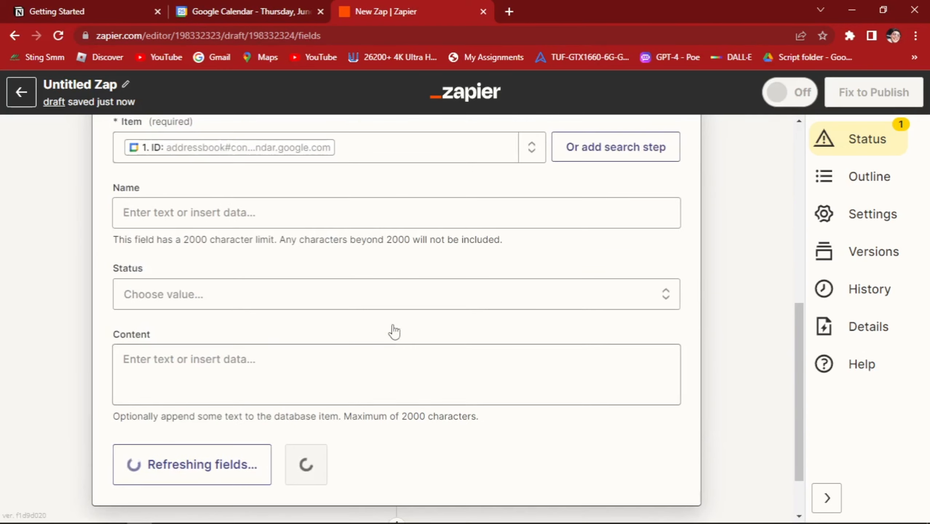
Continue to the Notion action's test, run it, and retry it to review the result
click(281, 462)
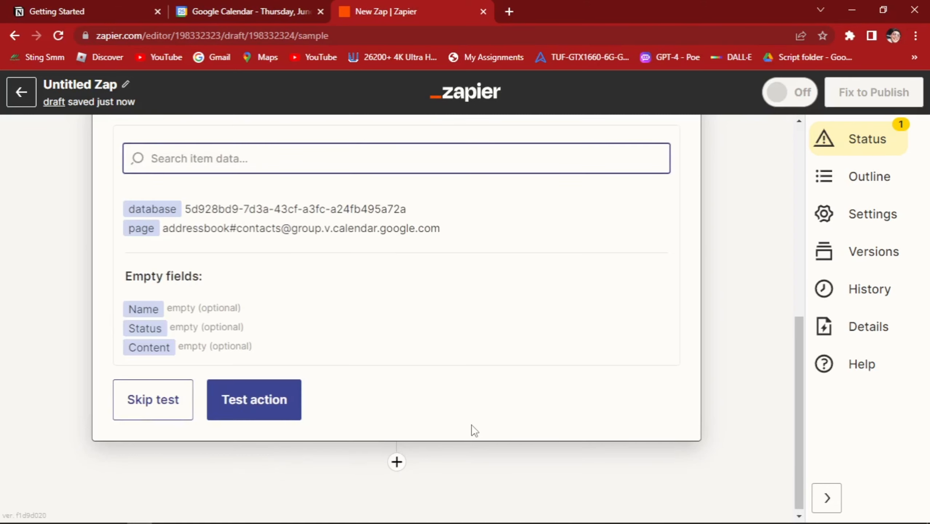
click(285, 401)
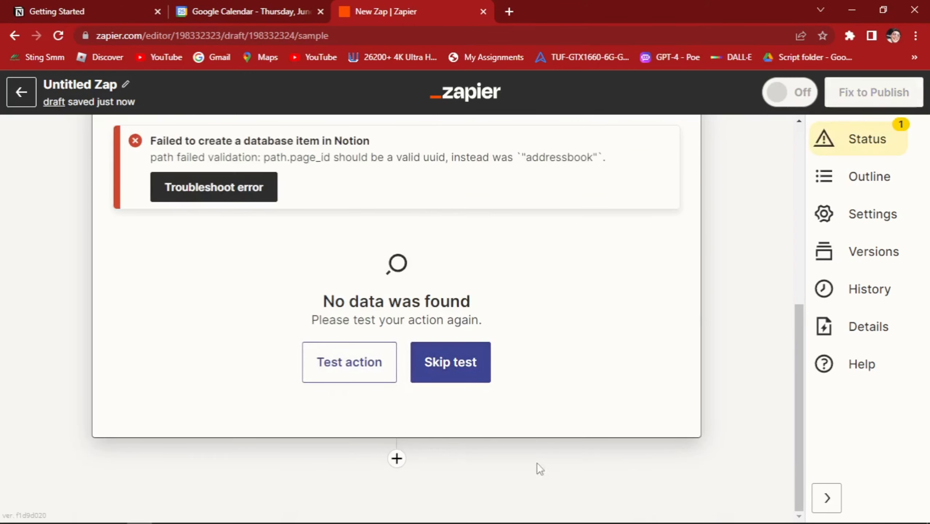
click(381, 363)
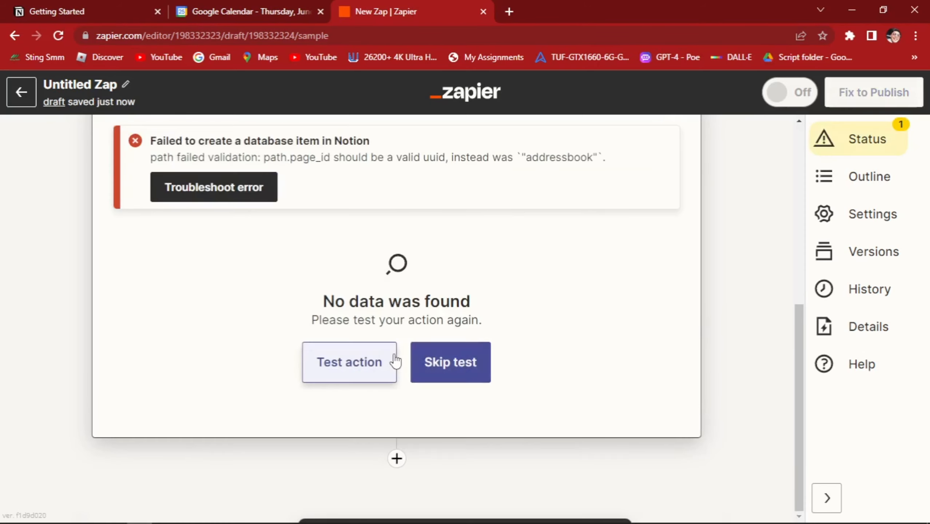
scroll(265, 259, up, 2)
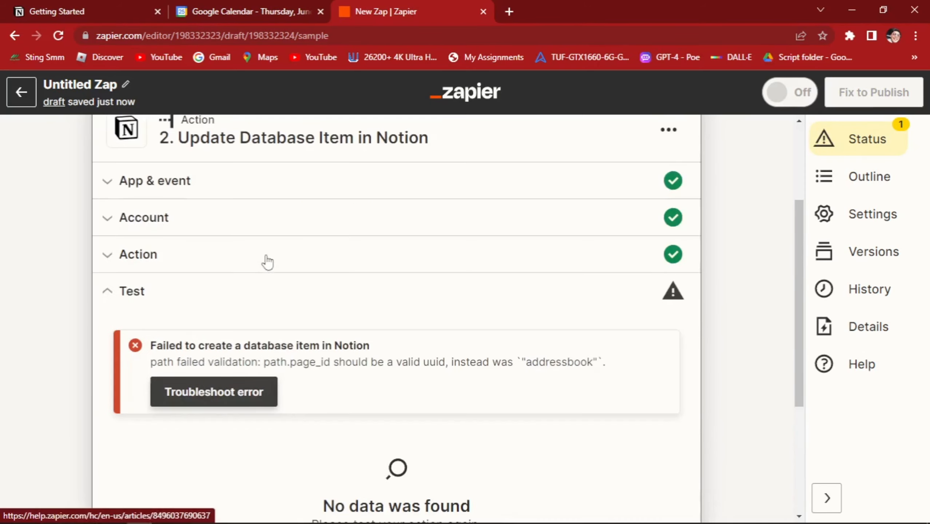
scroll(330, 301, down, 2)
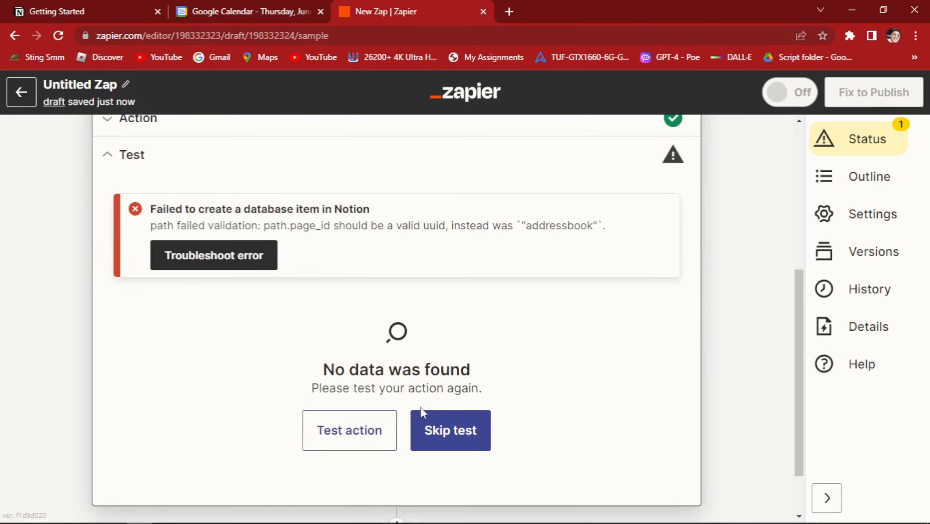
Skip the Notion action's test and publish the Zap
click(447, 430)
click(498, 327)
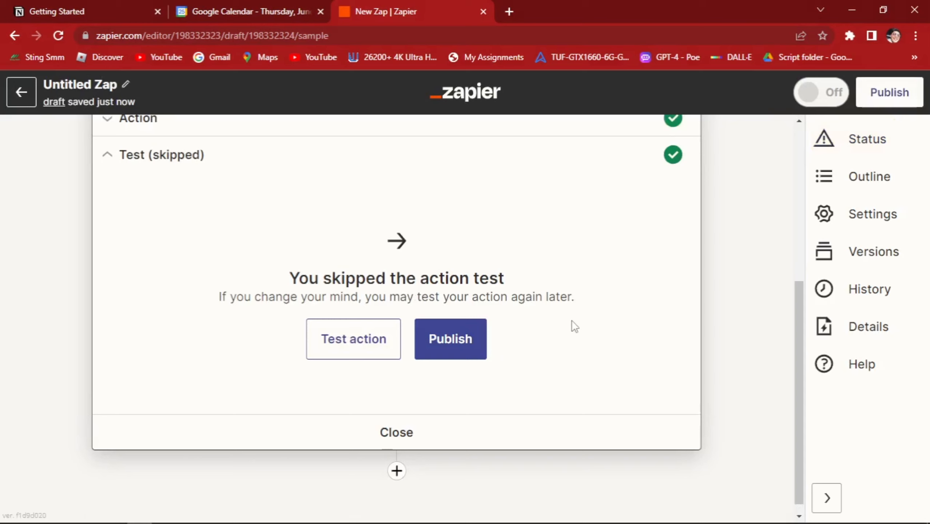
scroll(572, 322, up, 1)
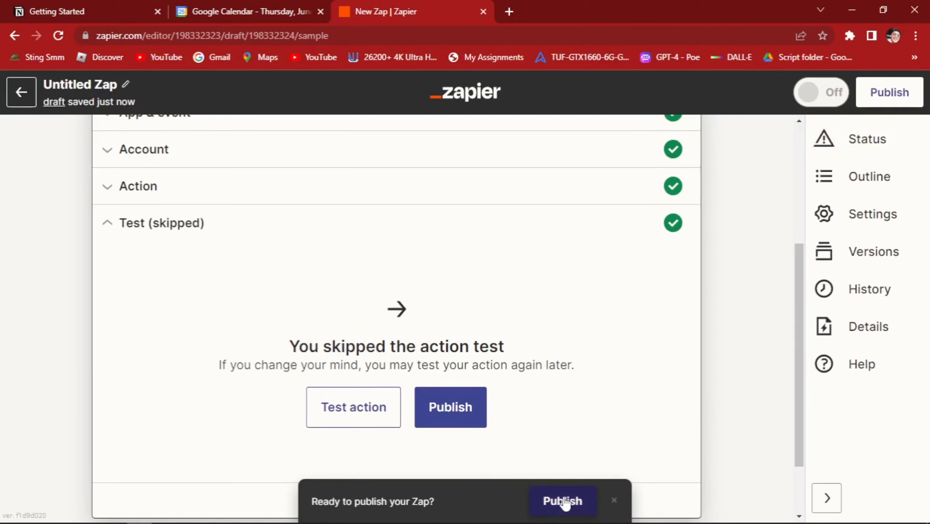
click(885, 92)
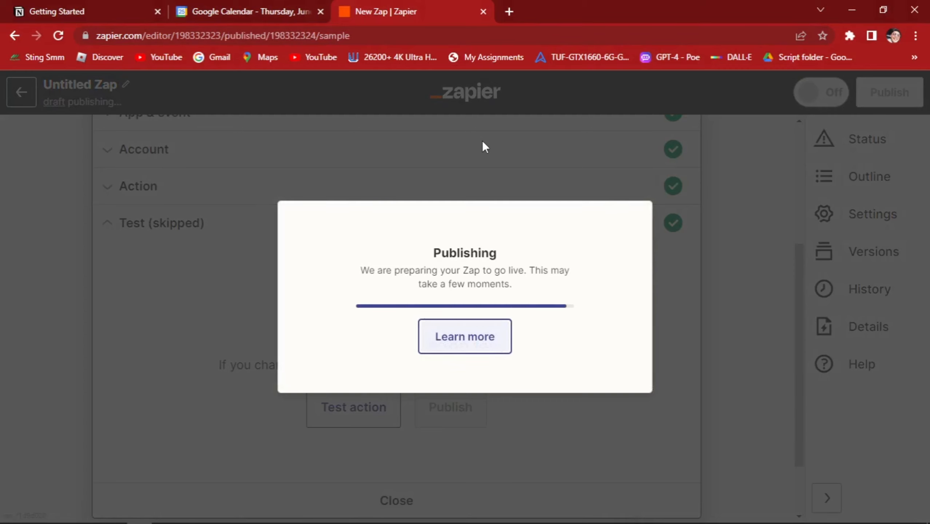
Review the published Notion action's details, including its Database and Item fields, and dismiss the read-only notice
scroll(528, 256, down, 5)
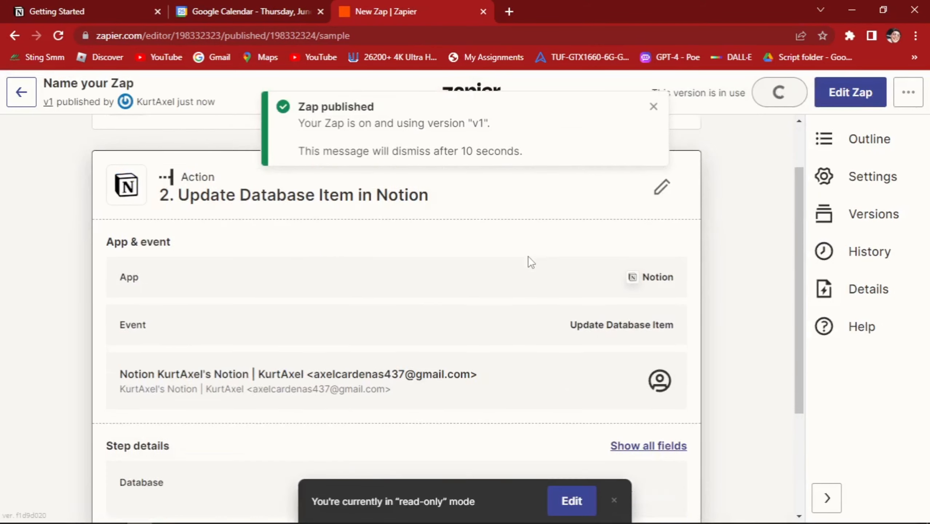
scroll(539, 253, up, 3)
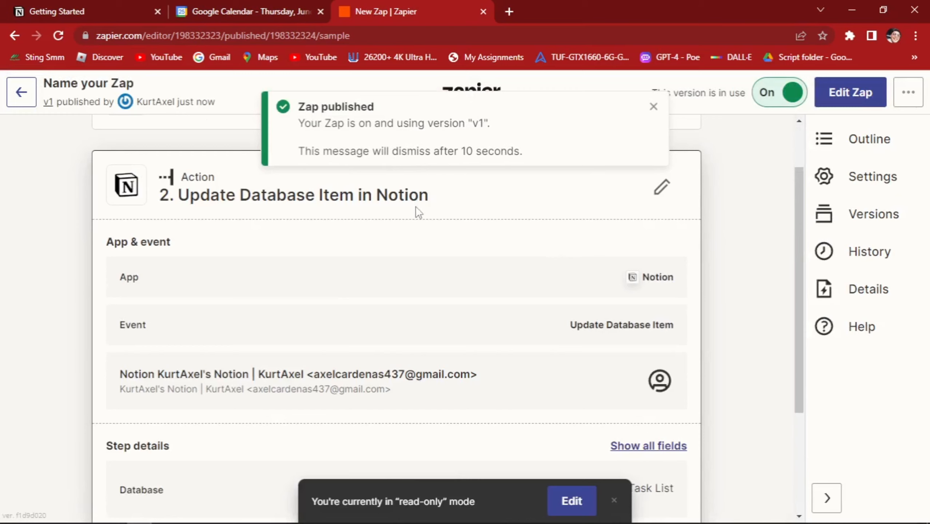
scroll(451, 293, down, 4)
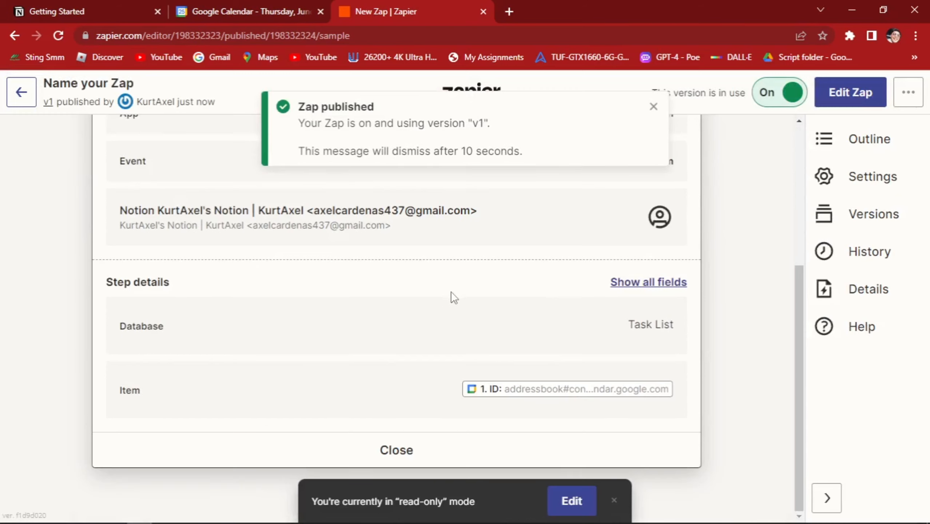
click(614, 501)
Switch to Notion, reload the workspace and open the Quick Note page
click(88, 2)
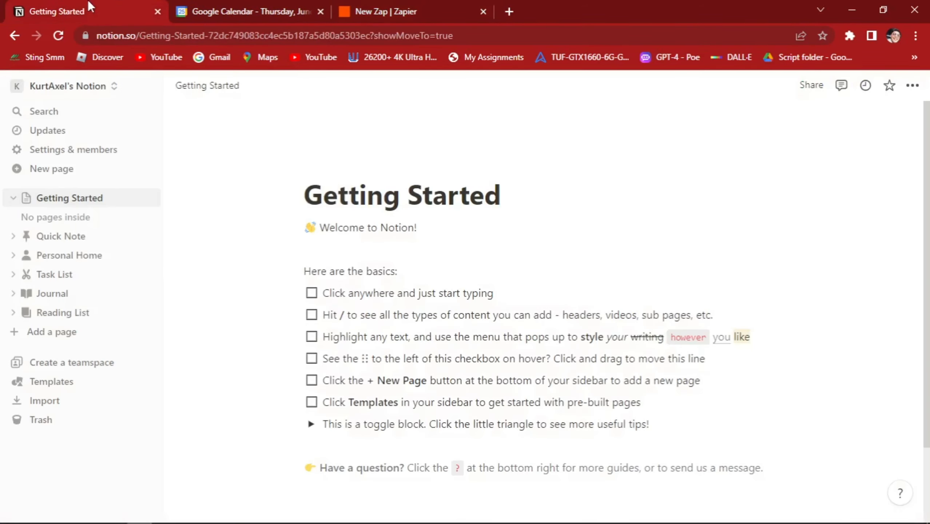
click(57, 35)
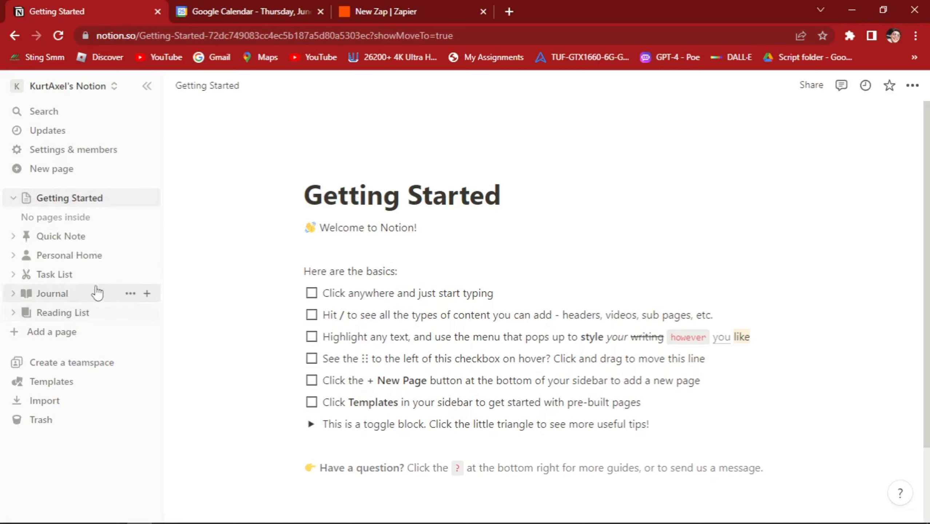
click(103, 240)
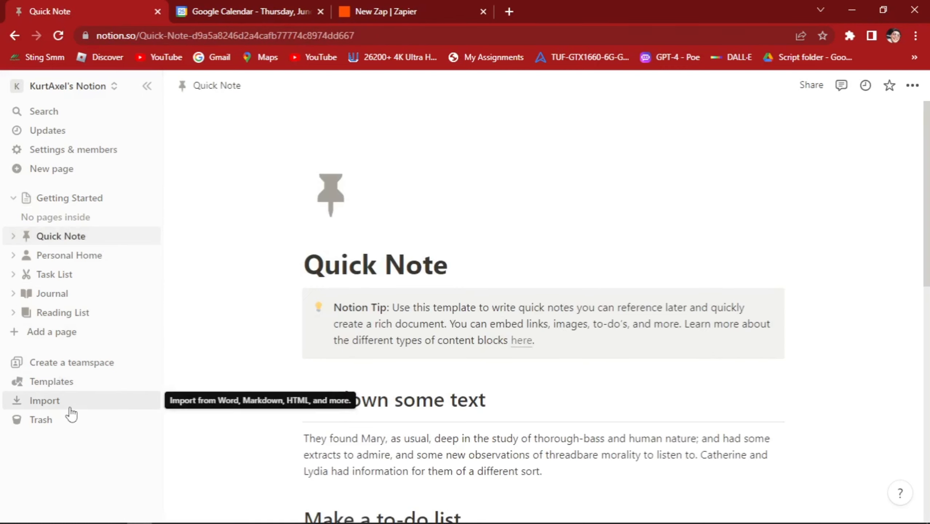
Open Notion's template gallery, look over the To-do list template preview and close the gallery
click(73, 387)
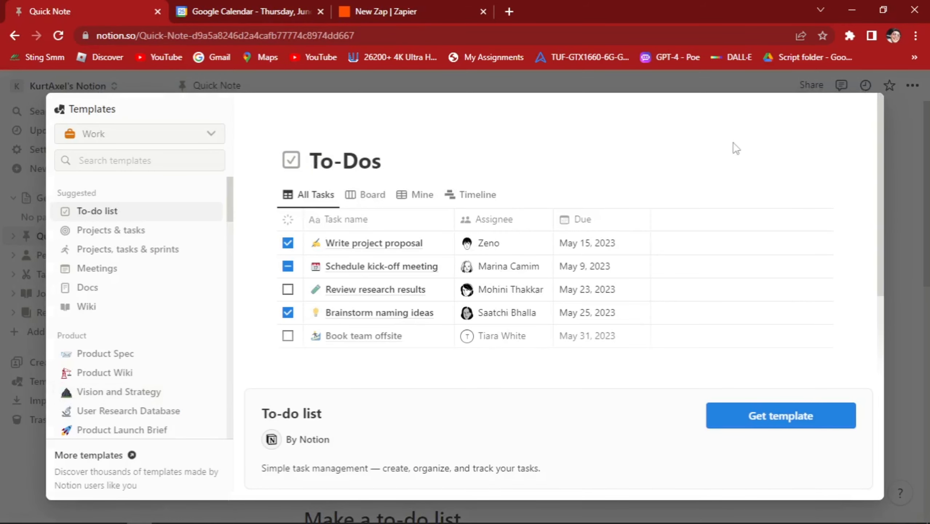
scroll(385, 270, down, 2)
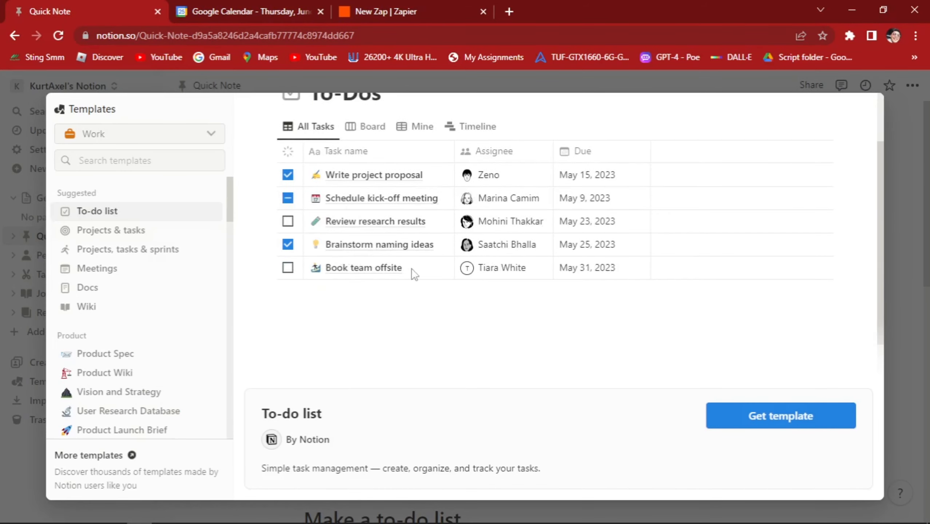
click(900, 273)
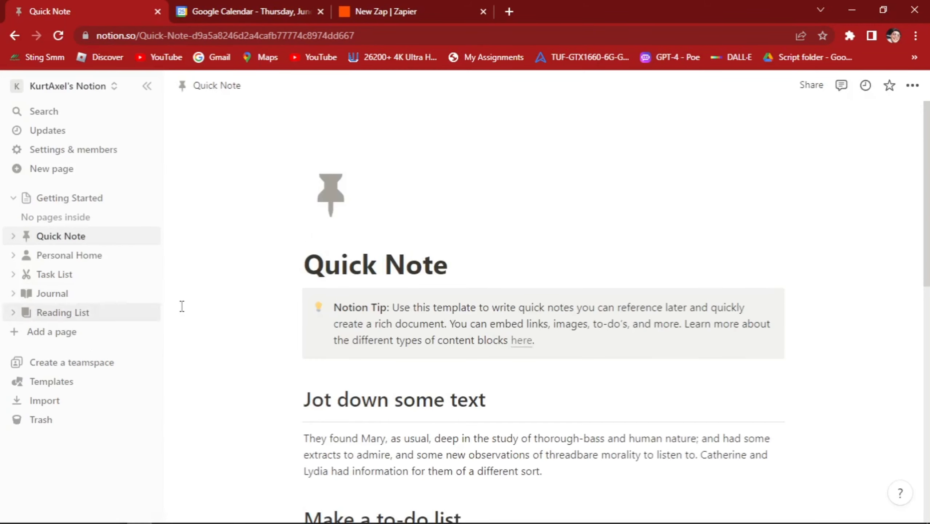
Switch back to the published Zap in Zapier, view the prompt for creating the next Zap and dismiss it
click(370, 6)
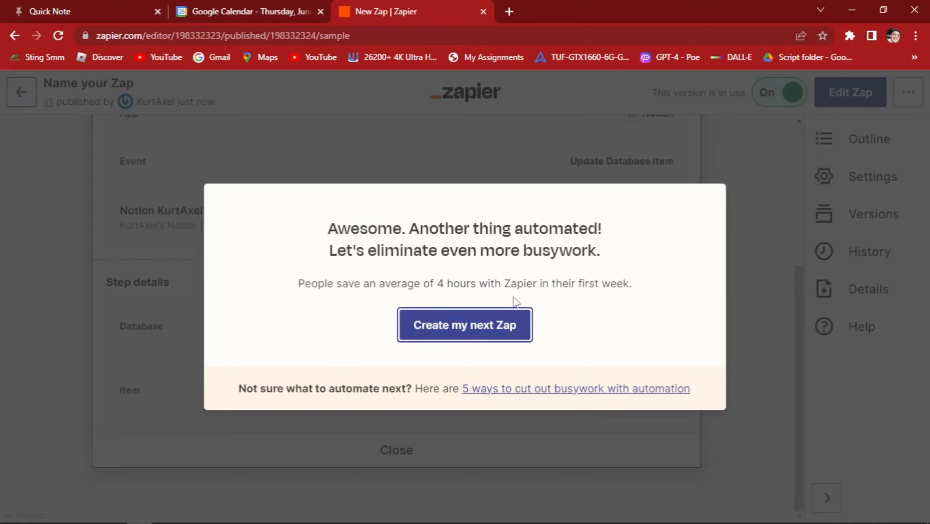
click(513, 332)
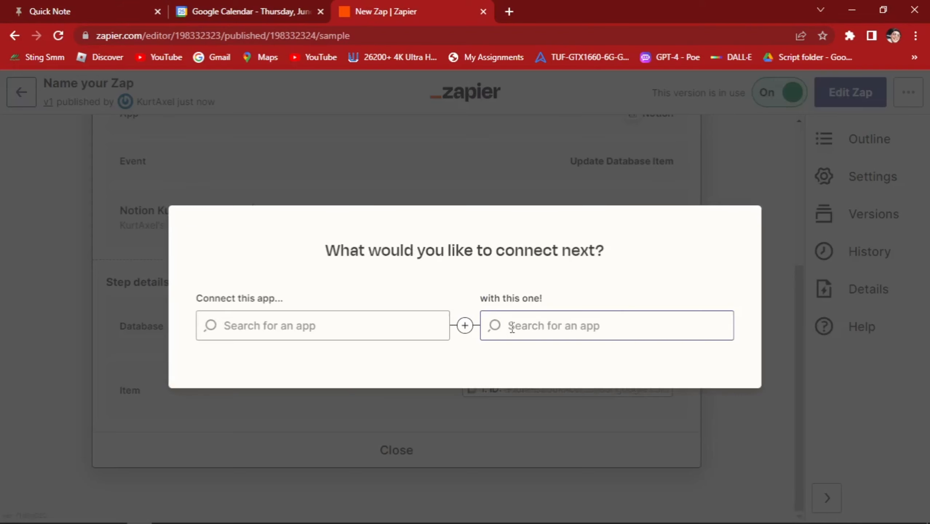
click(427, 182)
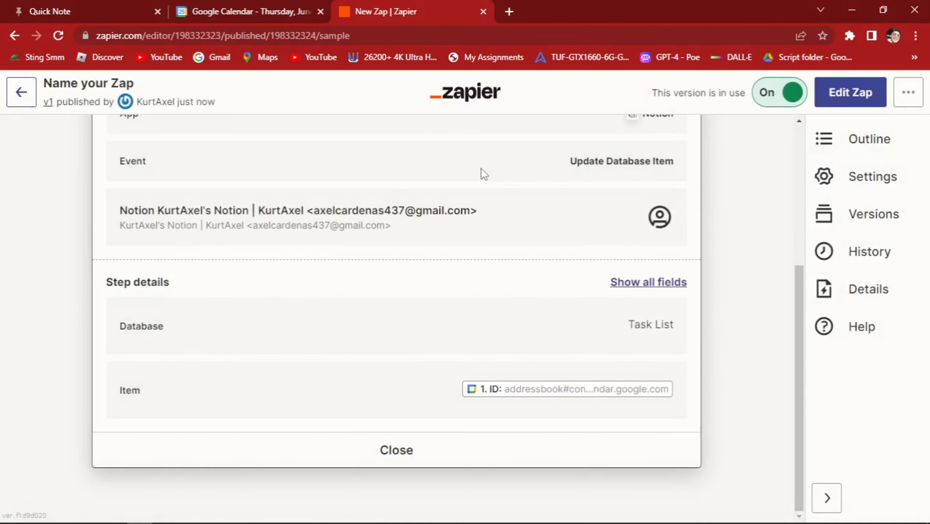